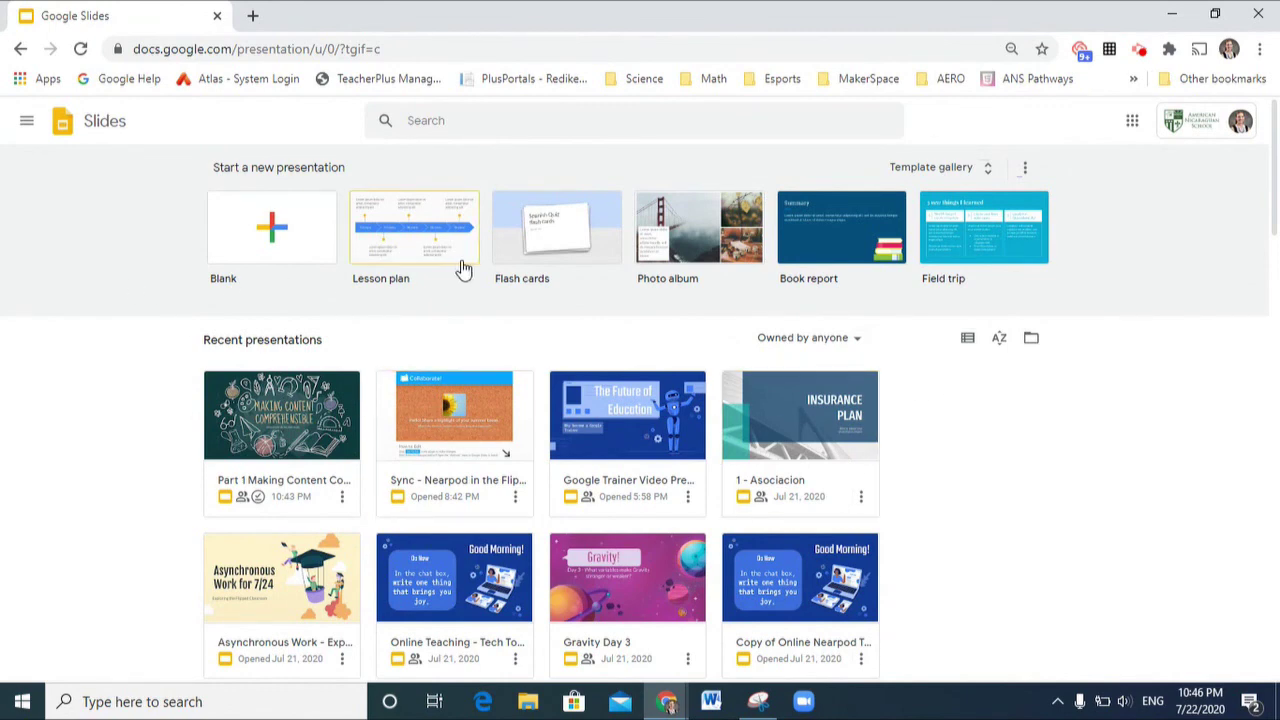
Open the presentation "Part 1 Making Content Comprehensible for ELLs- SIOP Model" and launch its Nearpod add-on.
click(296, 428)
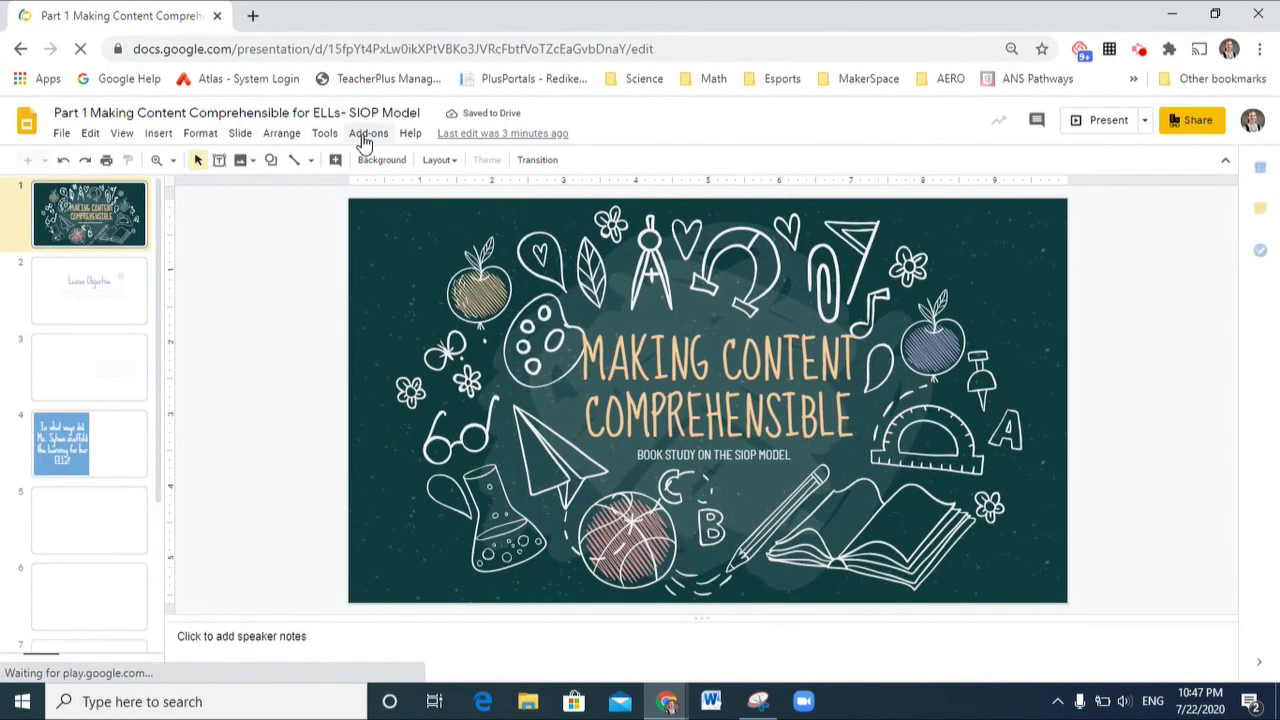
click(365, 136)
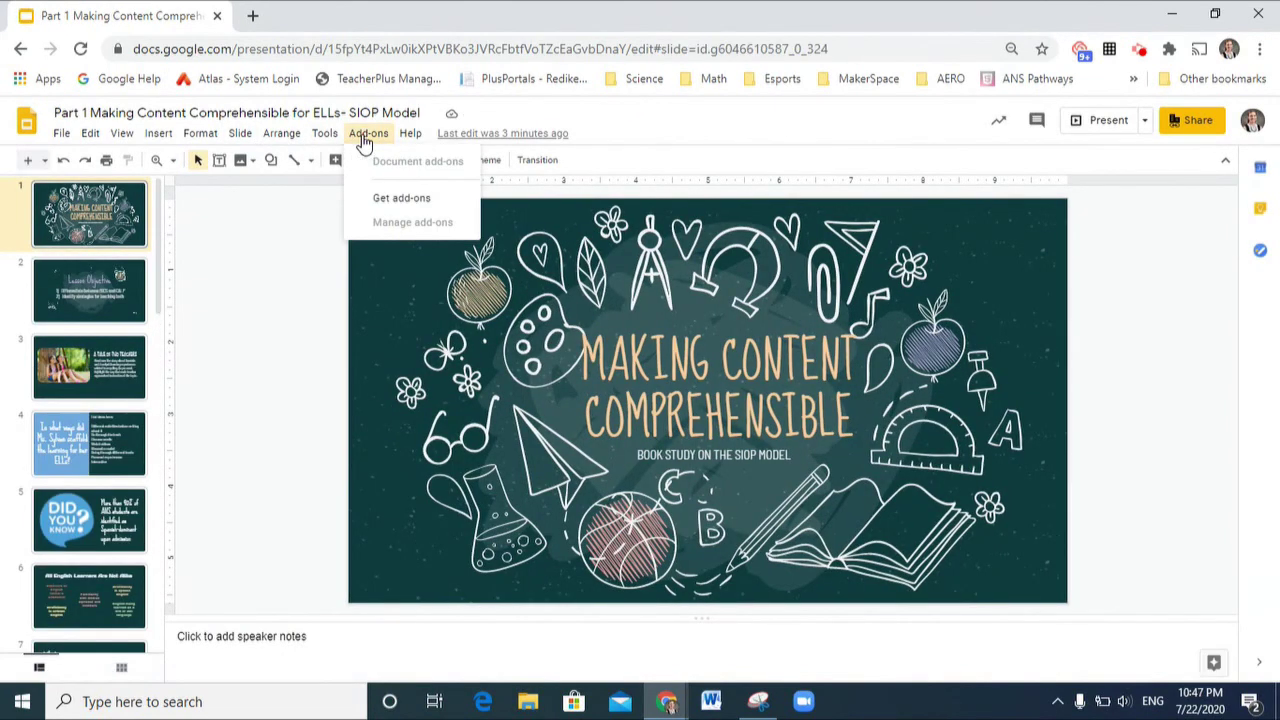
click(365, 136)
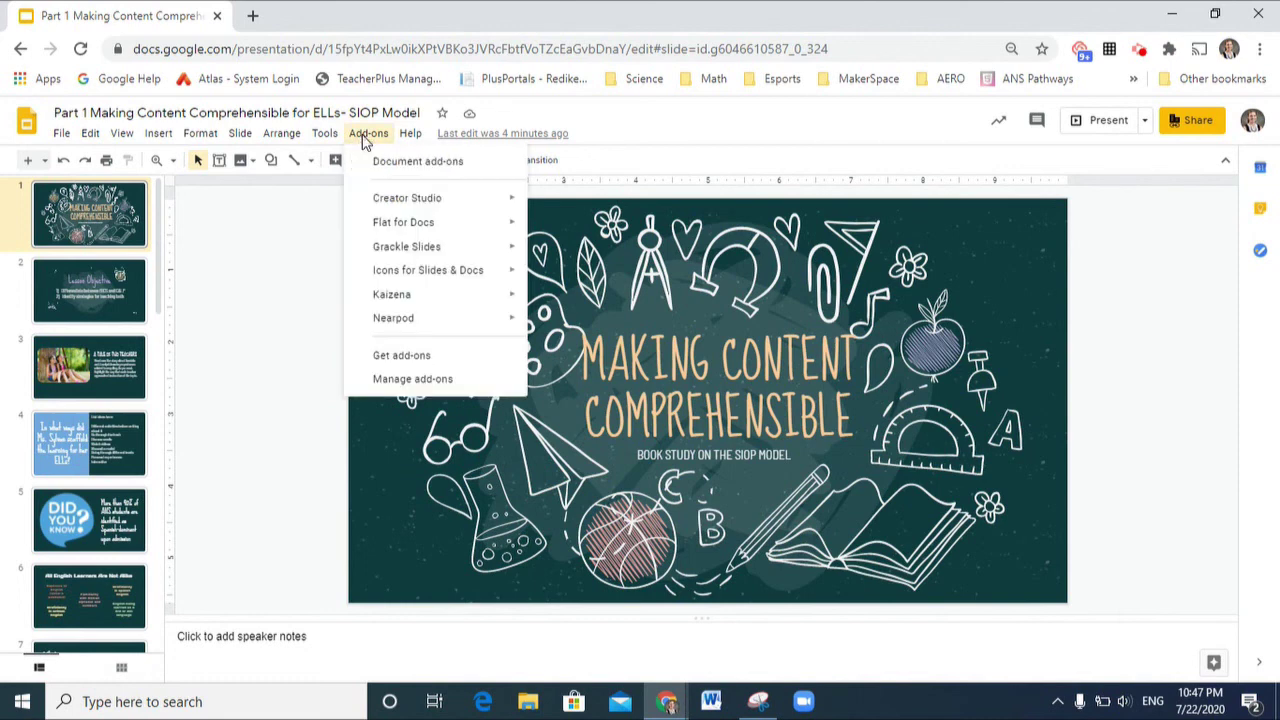
mouse_move(395, 328)
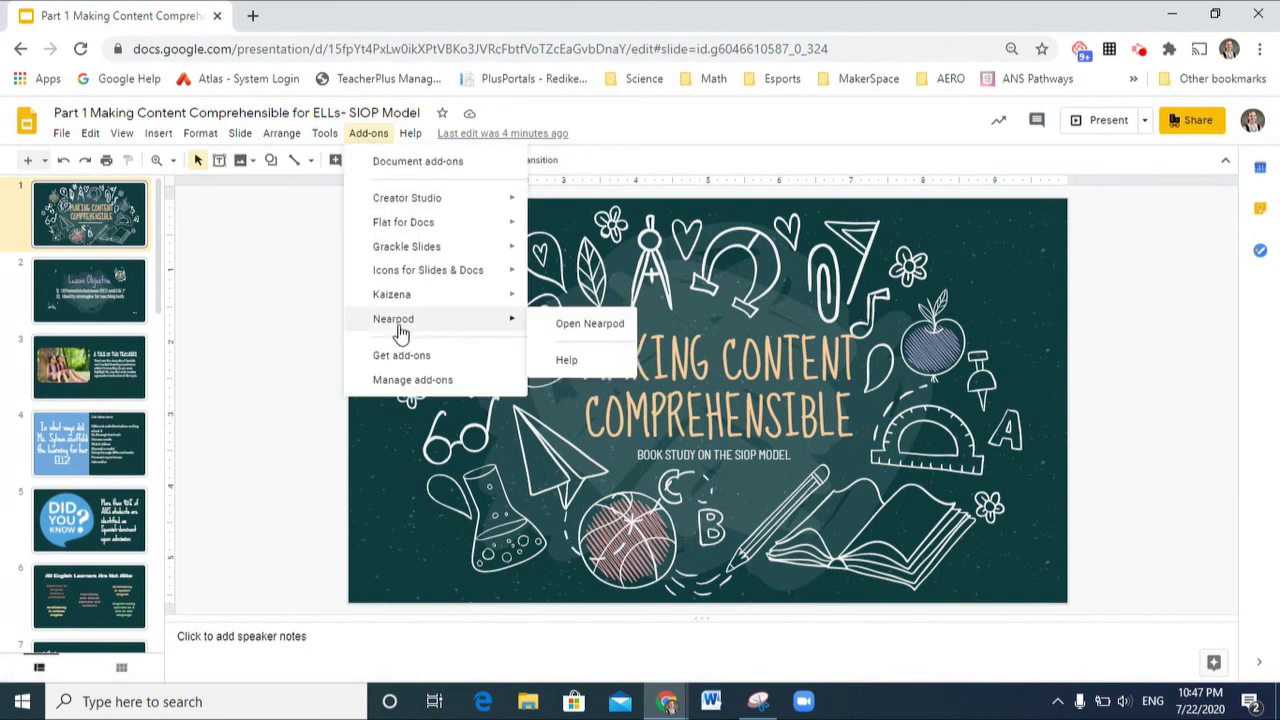
click(590, 325)
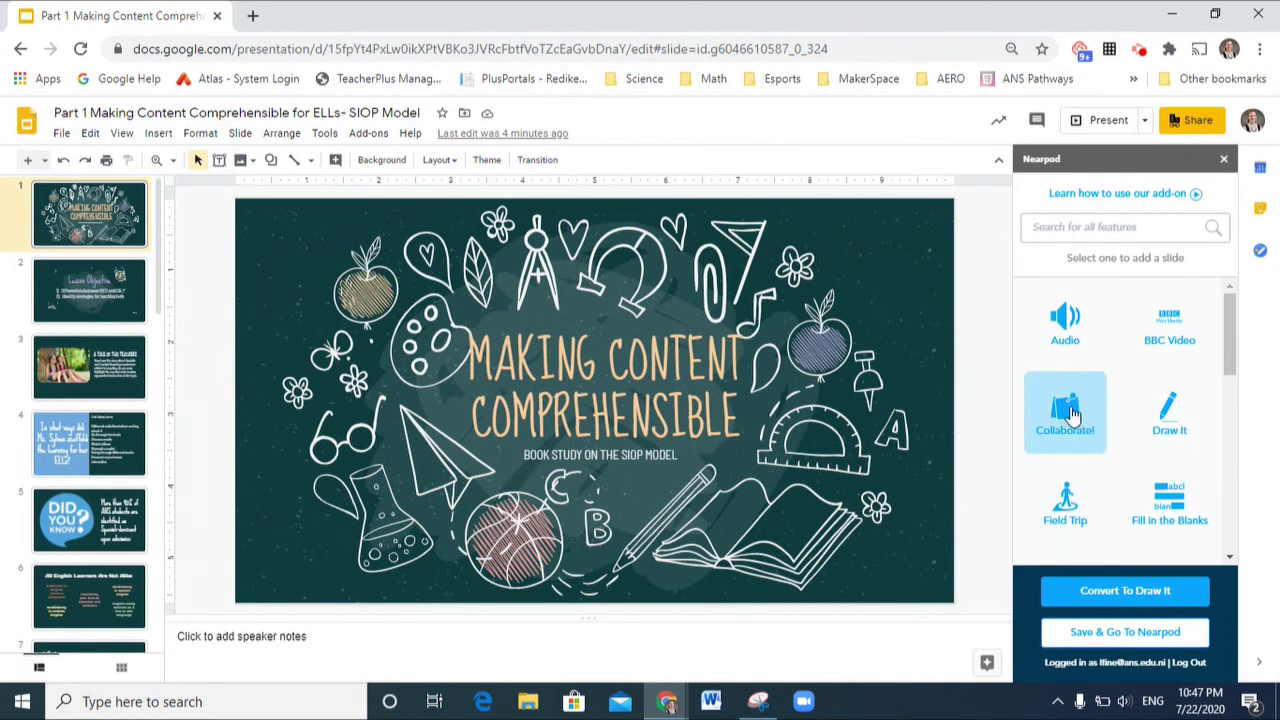
Add a corkboard-style Collaborate! slide with the topic "Hello! What are 3 things that bring you joy?" and make it the first slide.
click(1068, 416)
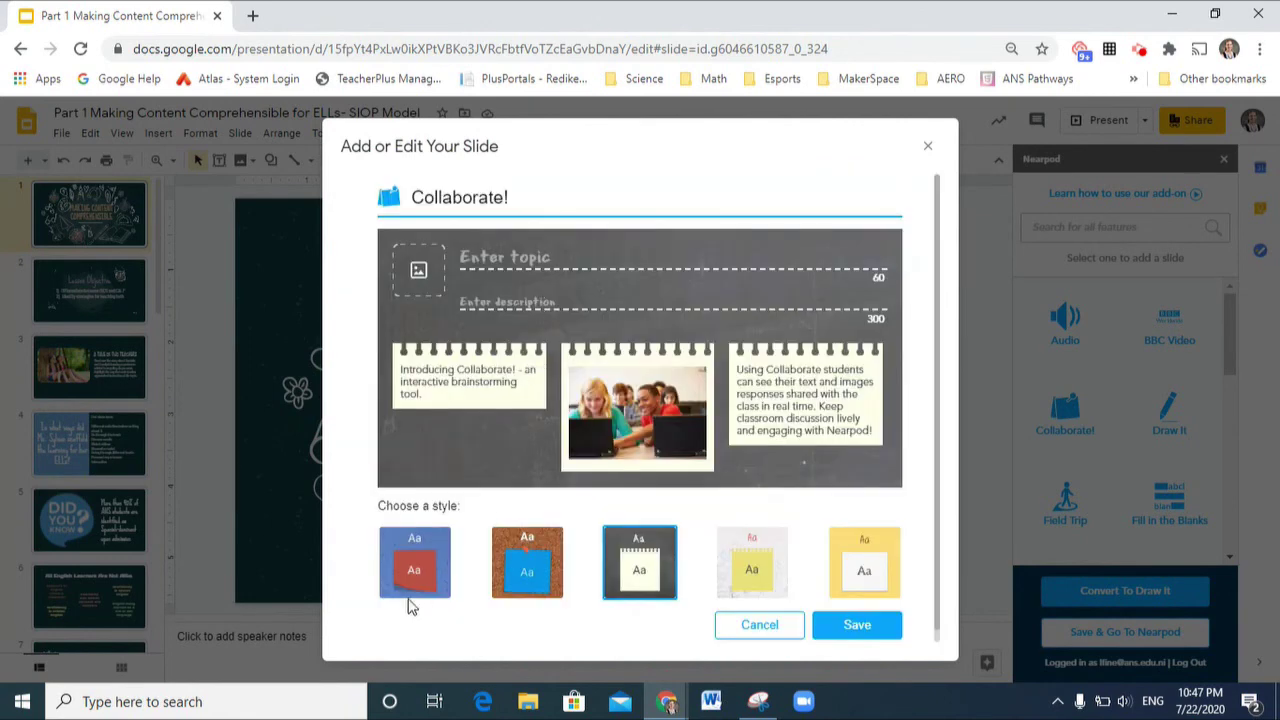
click(412, 592)
click(620, 580)
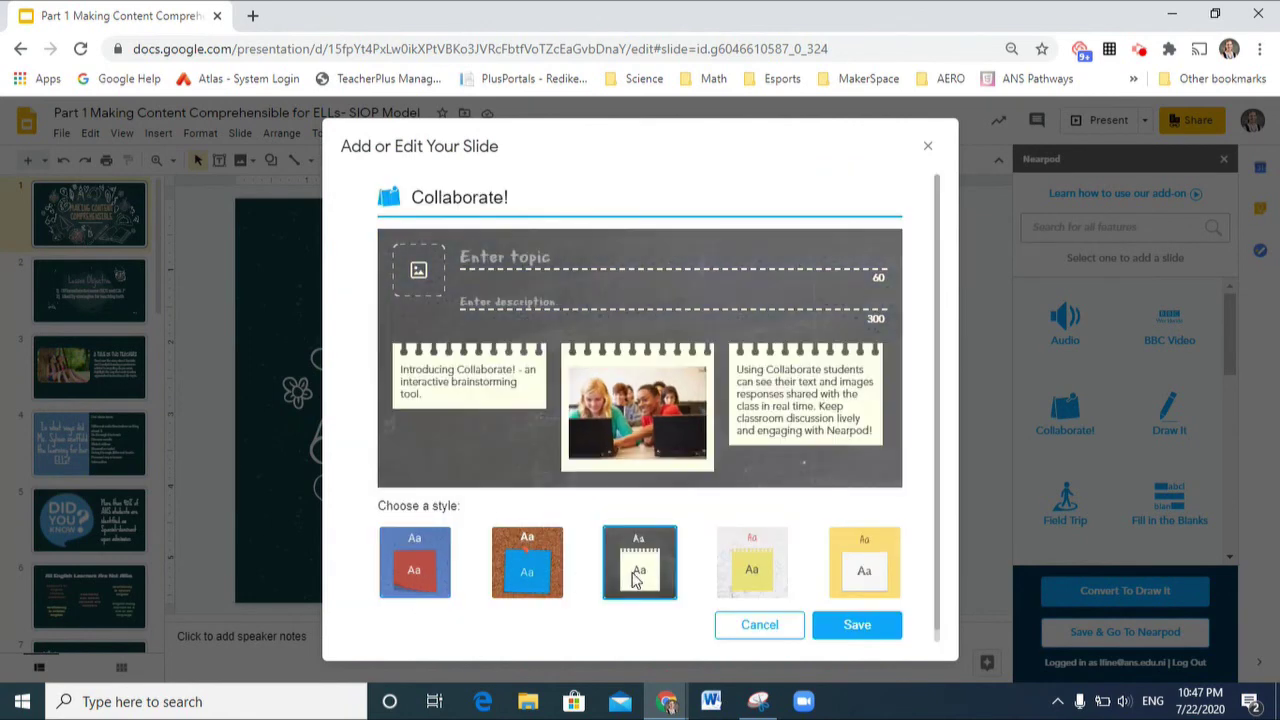
click(533, 580)
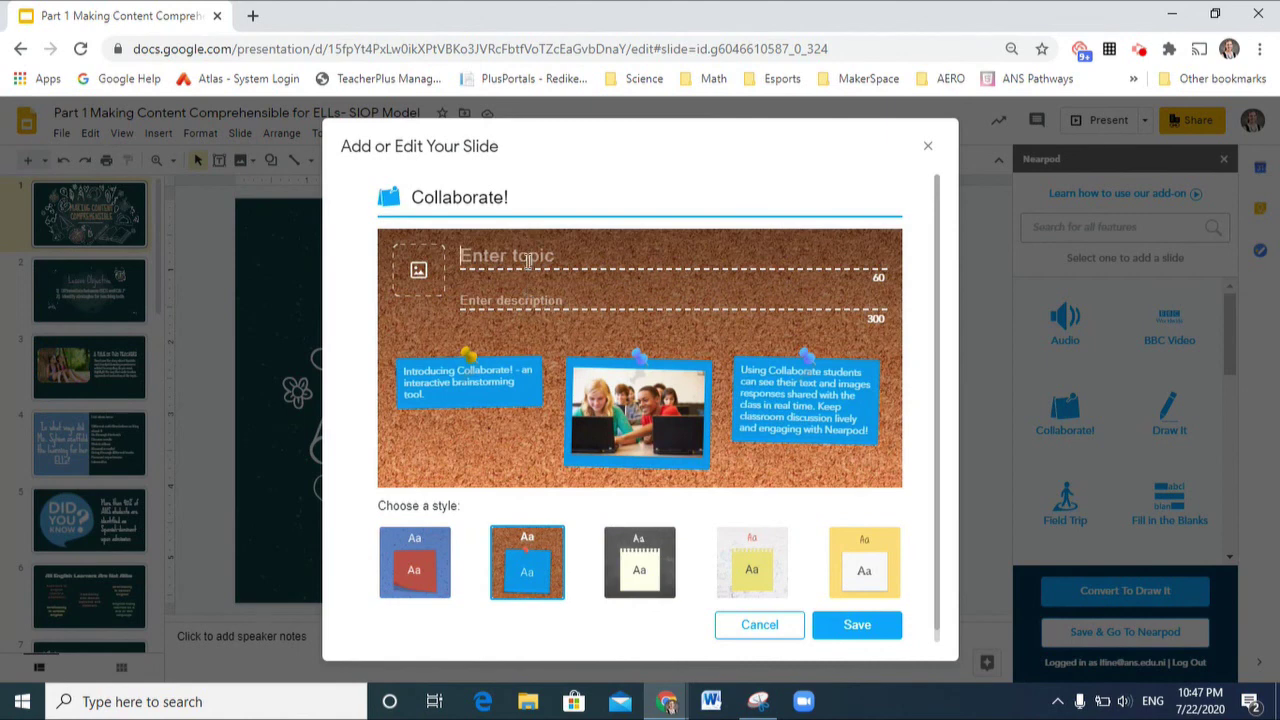
text(Hello! What are 3 things that bring you joy?)
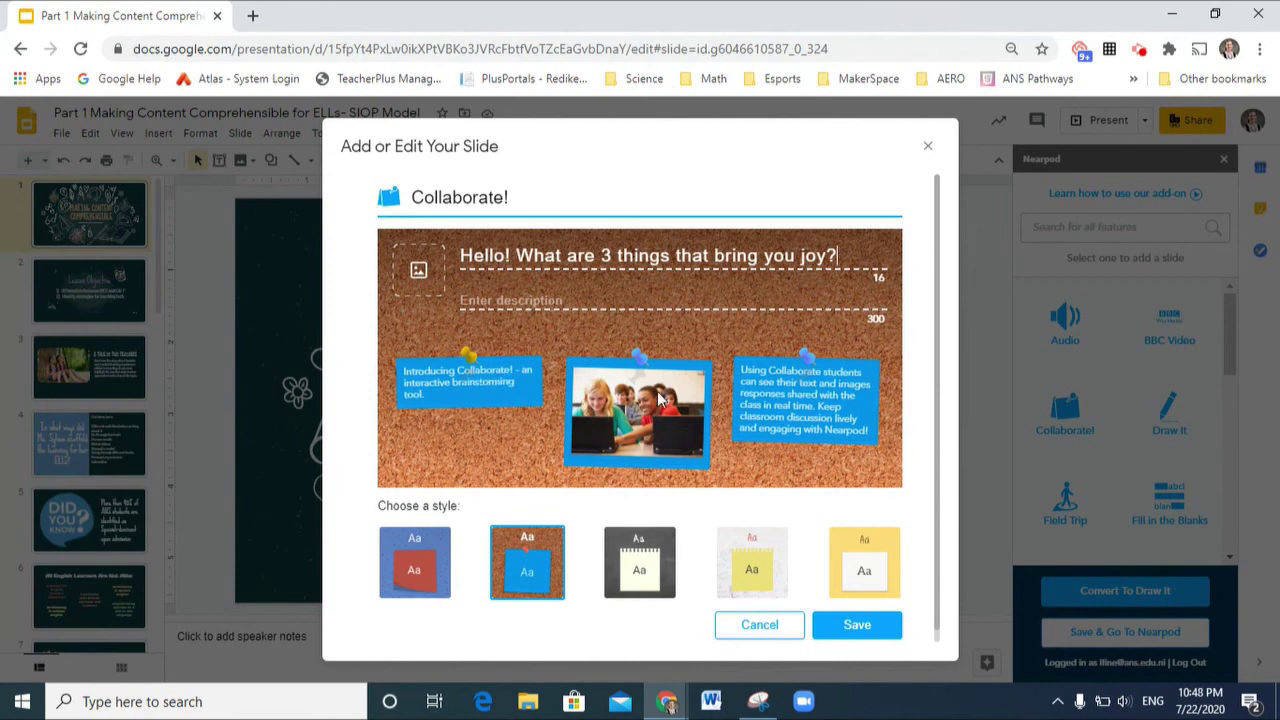
click(863, 630)
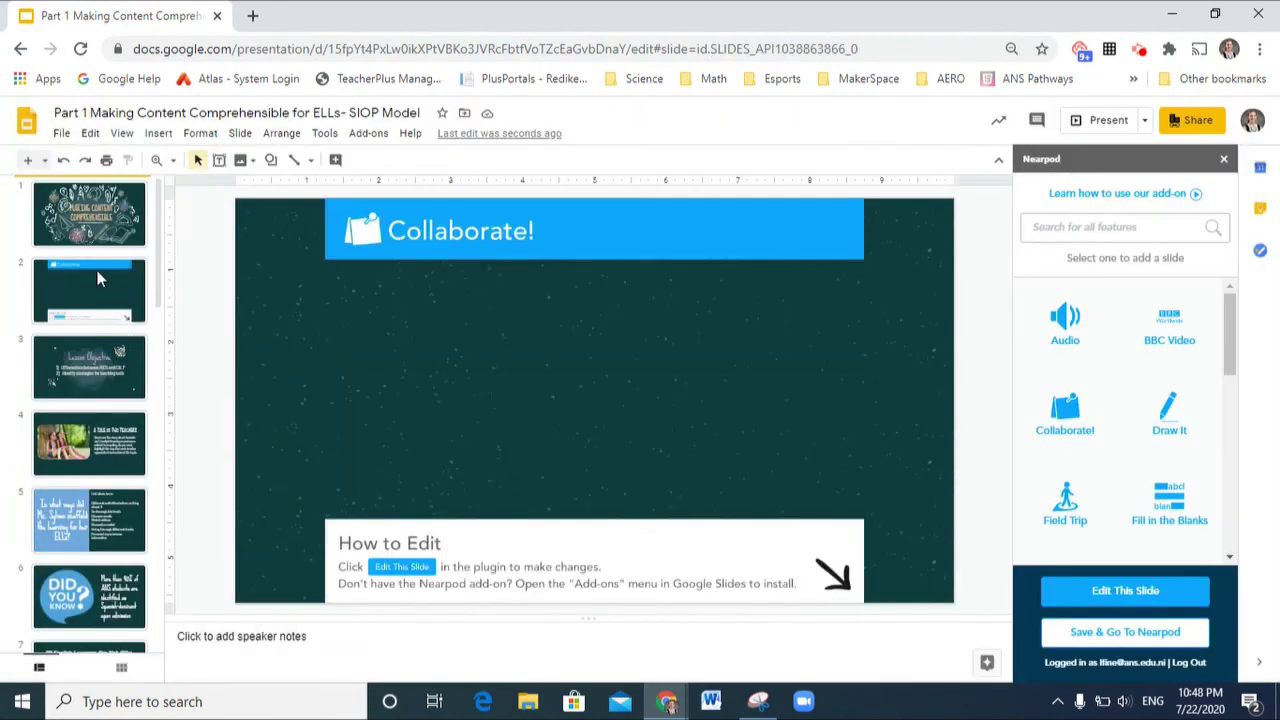
drag(92, 277, 95, 205)
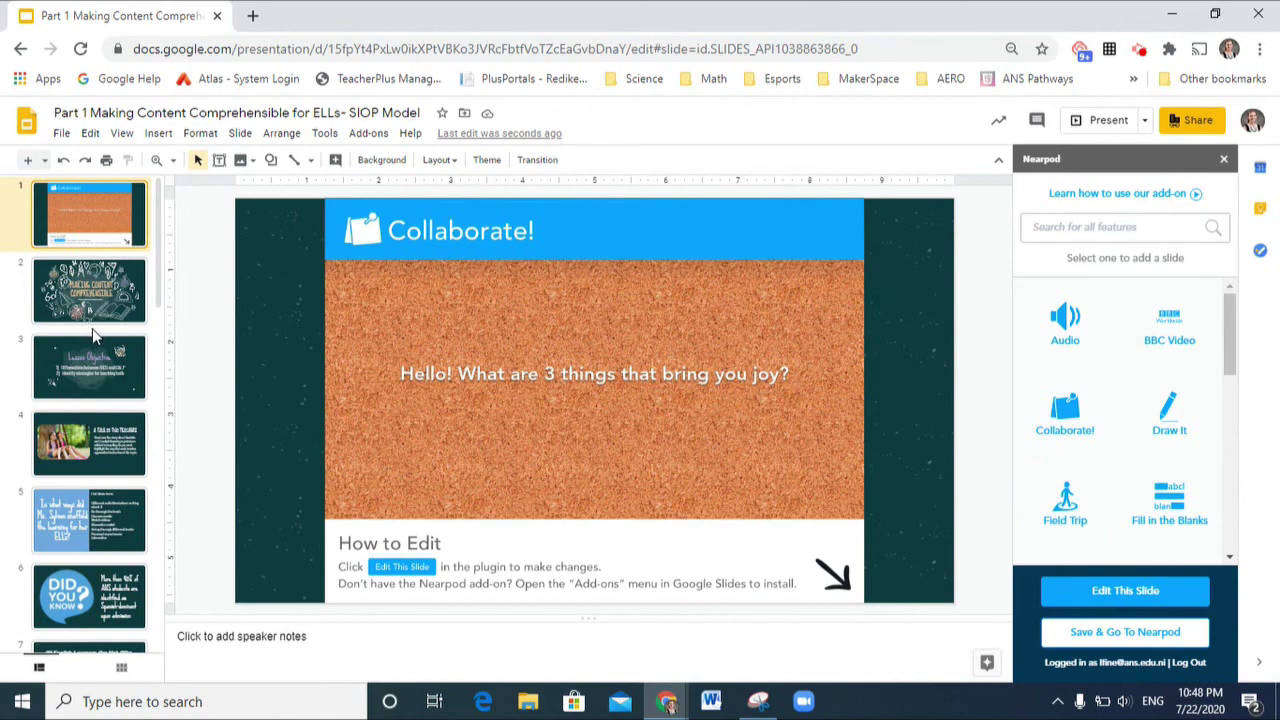
Create a Nearpod Poll after the Lesson Objective slide asking "Which takes longer to acquire?" with answer options BICS and CALP.
drag(92, 330, 94, 378)
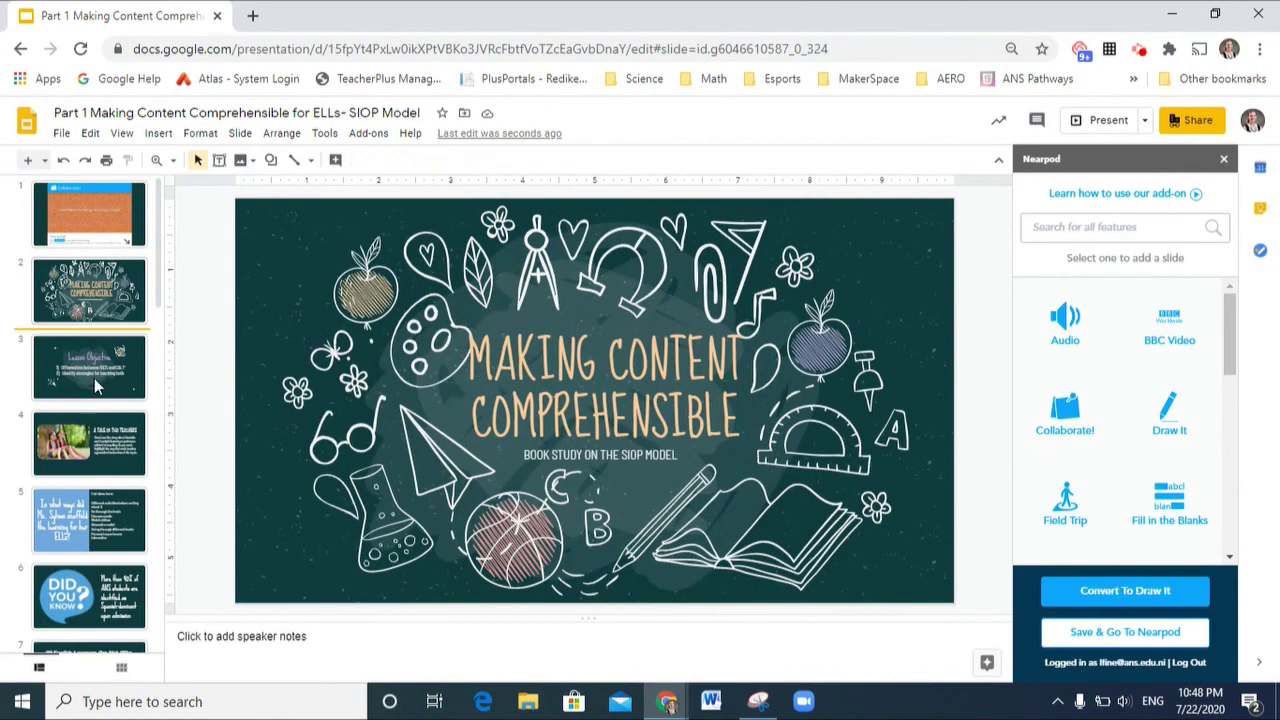
click(94, 378)
scroll(1128, 510, down, 3)
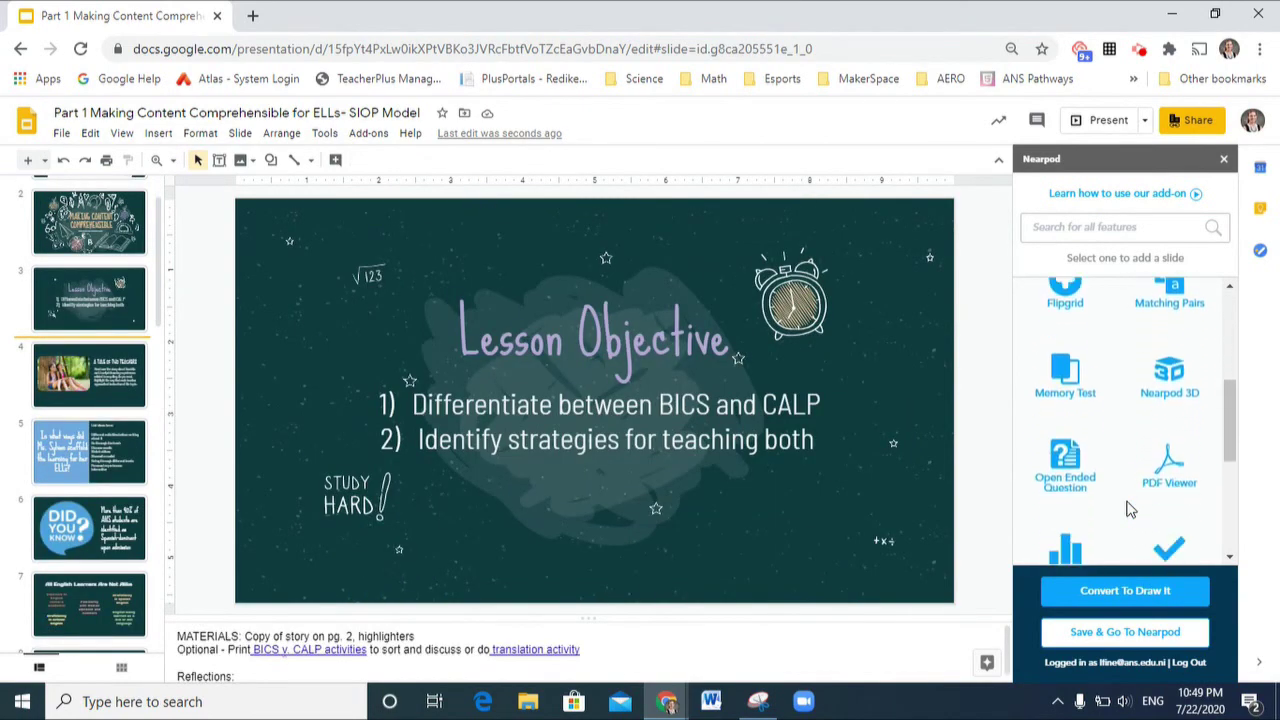
scroll(1128, 500, down, 2)
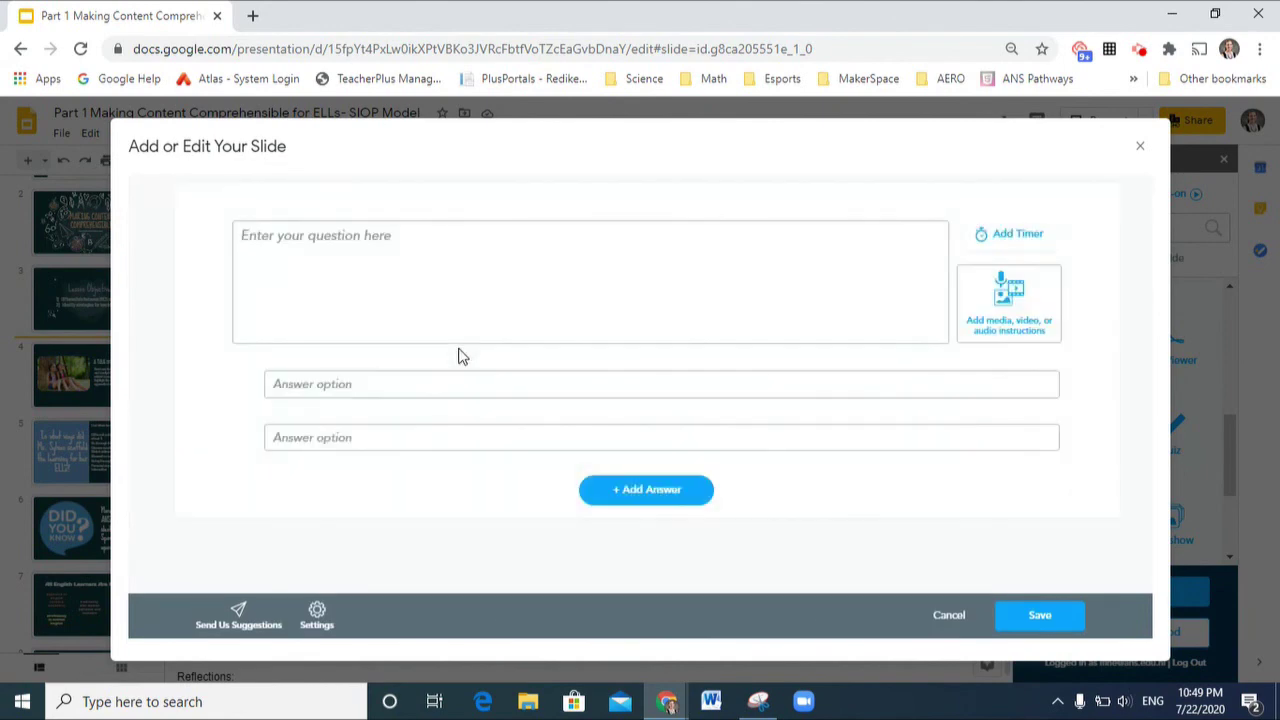
click(441, 235)
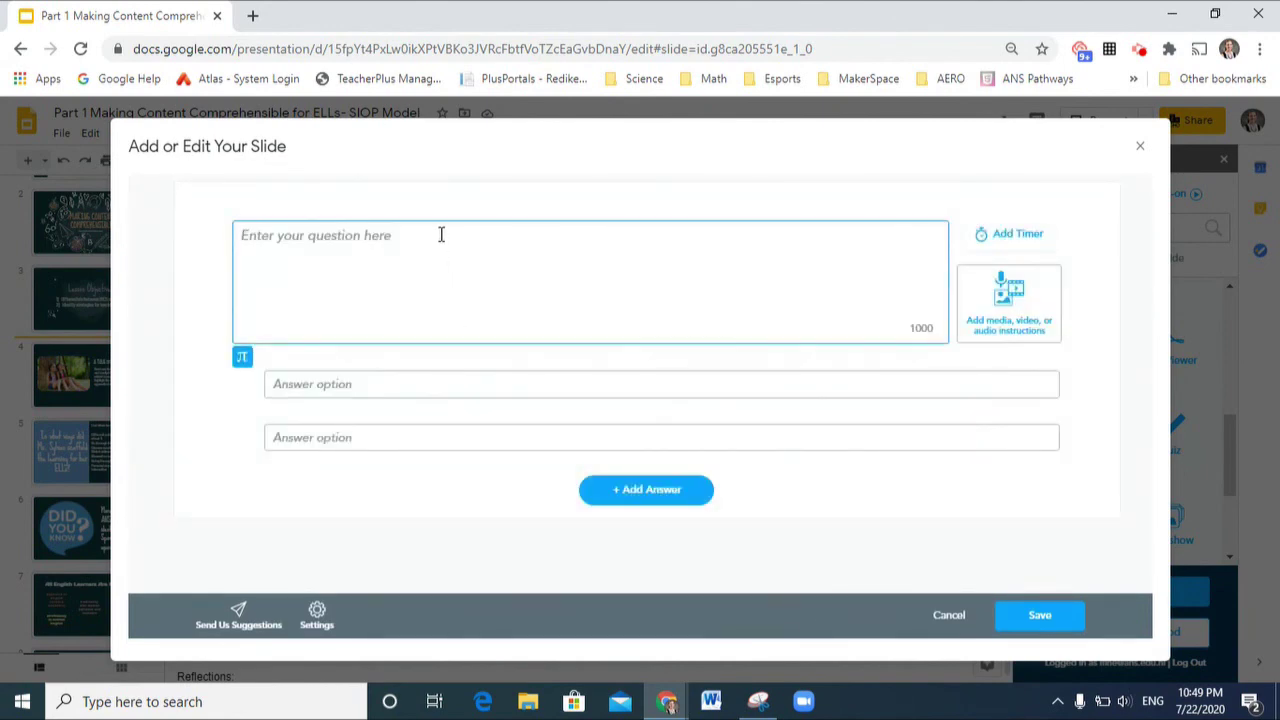
text(Which)
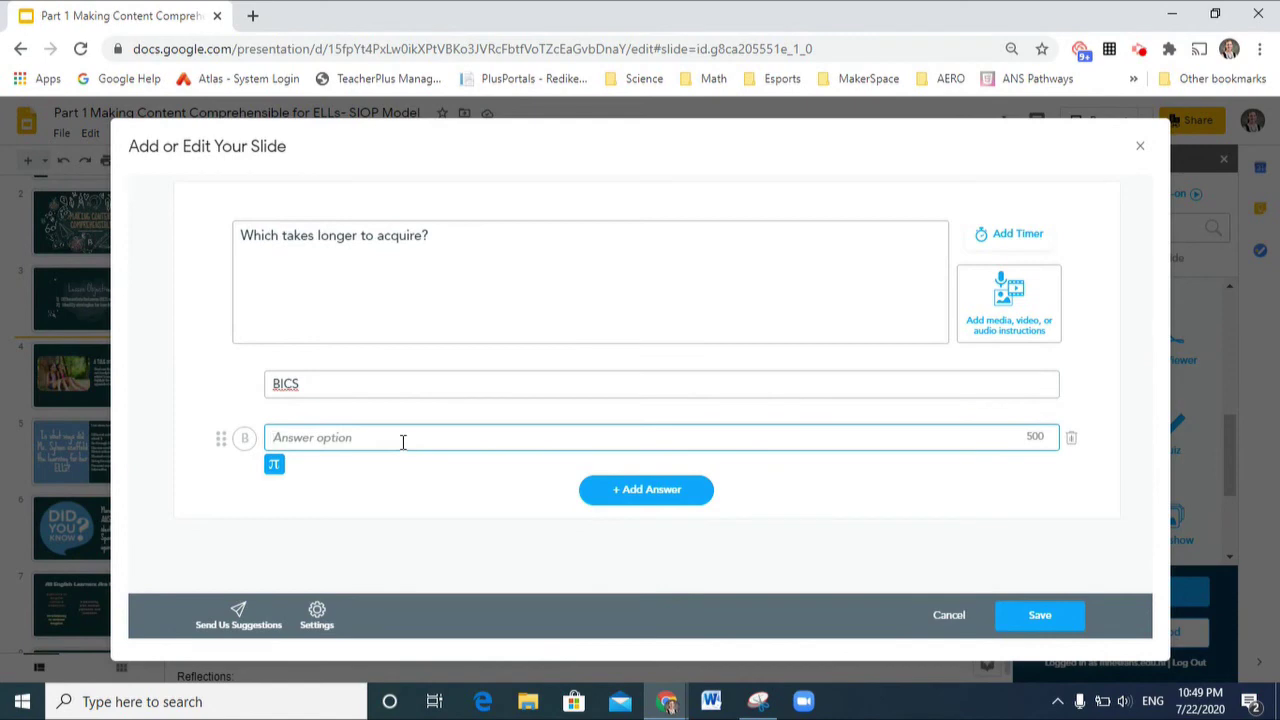
text(CALP)
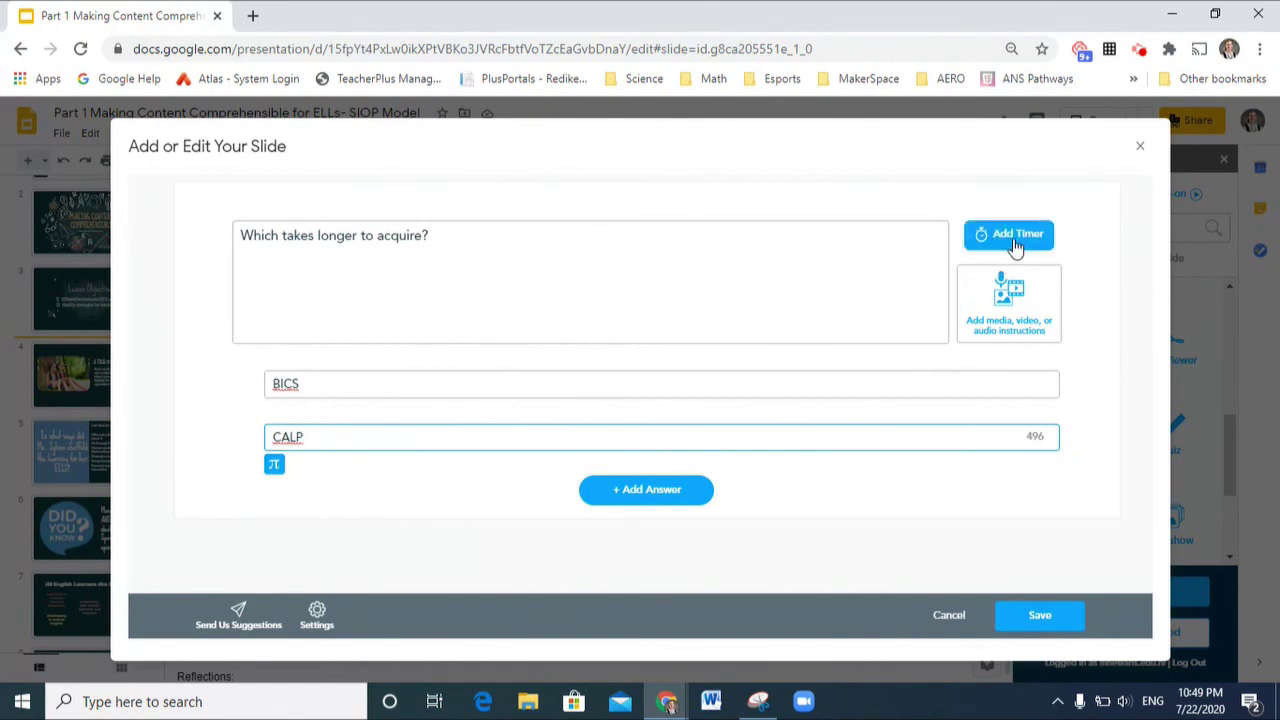
Add an activity timer of 30 seconds to the poll.
click(1014, 240)
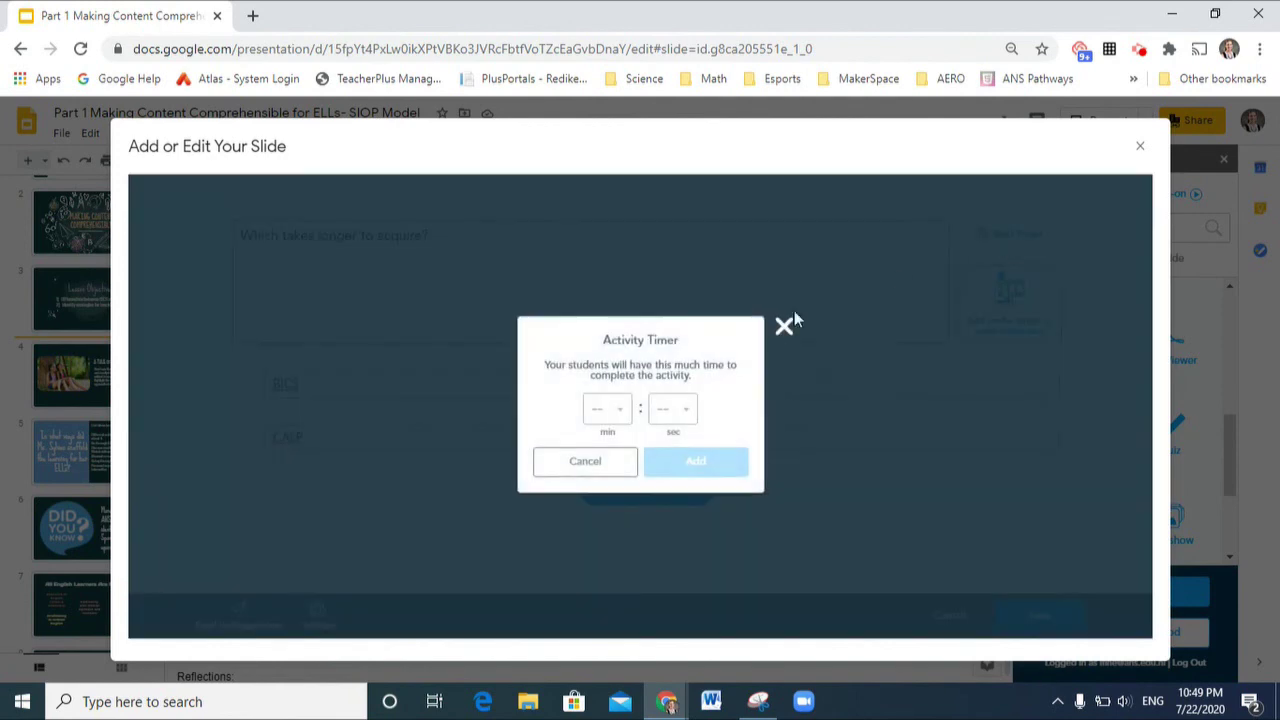
click(688, 418)
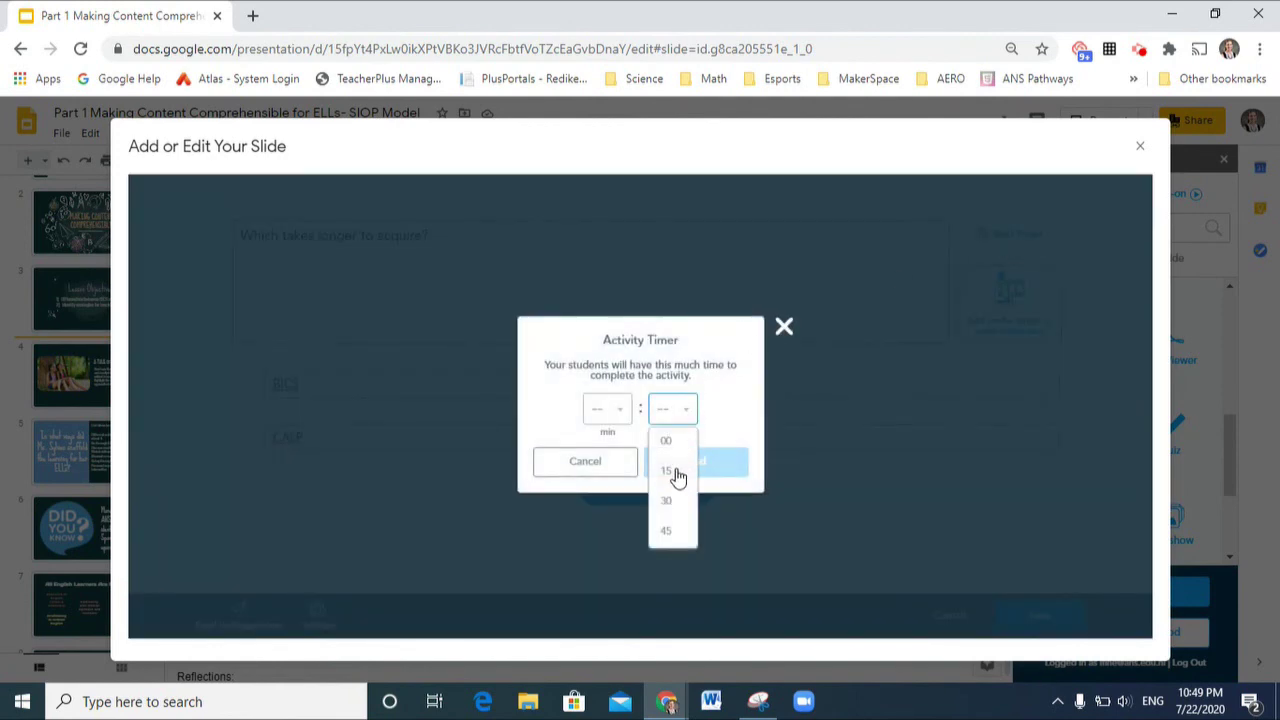
click(668, 501)
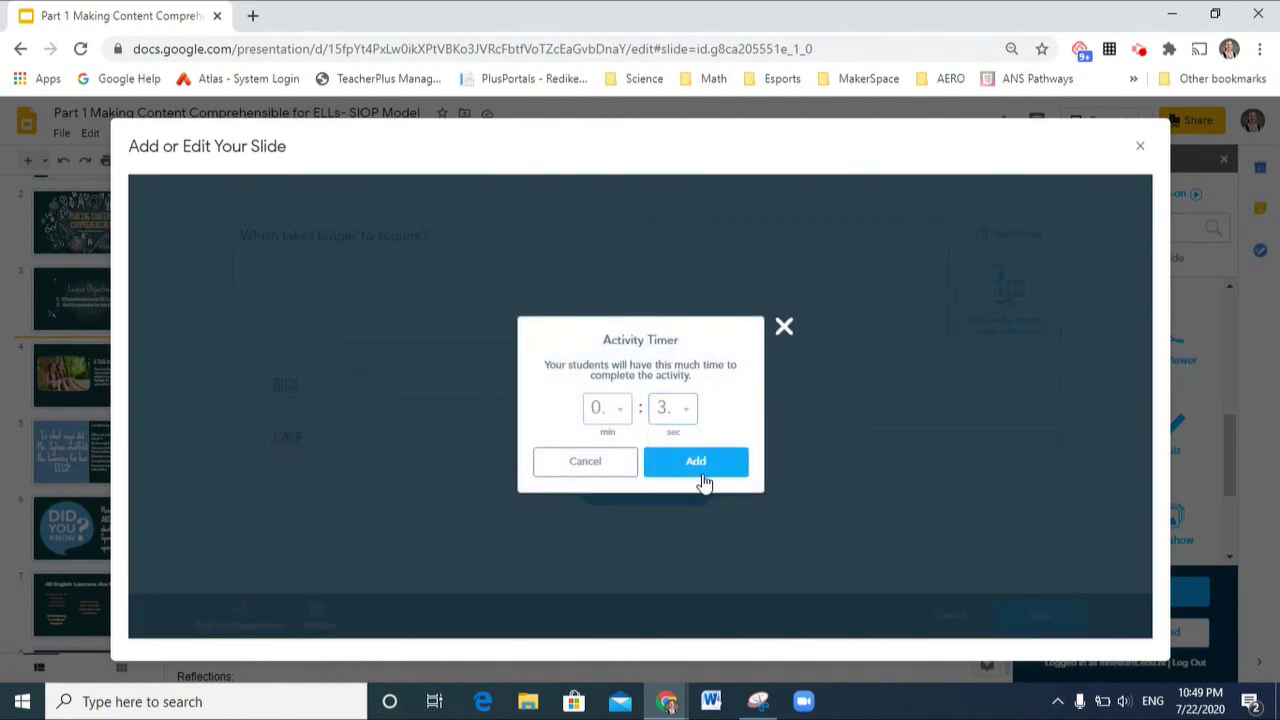
click(712, 467)
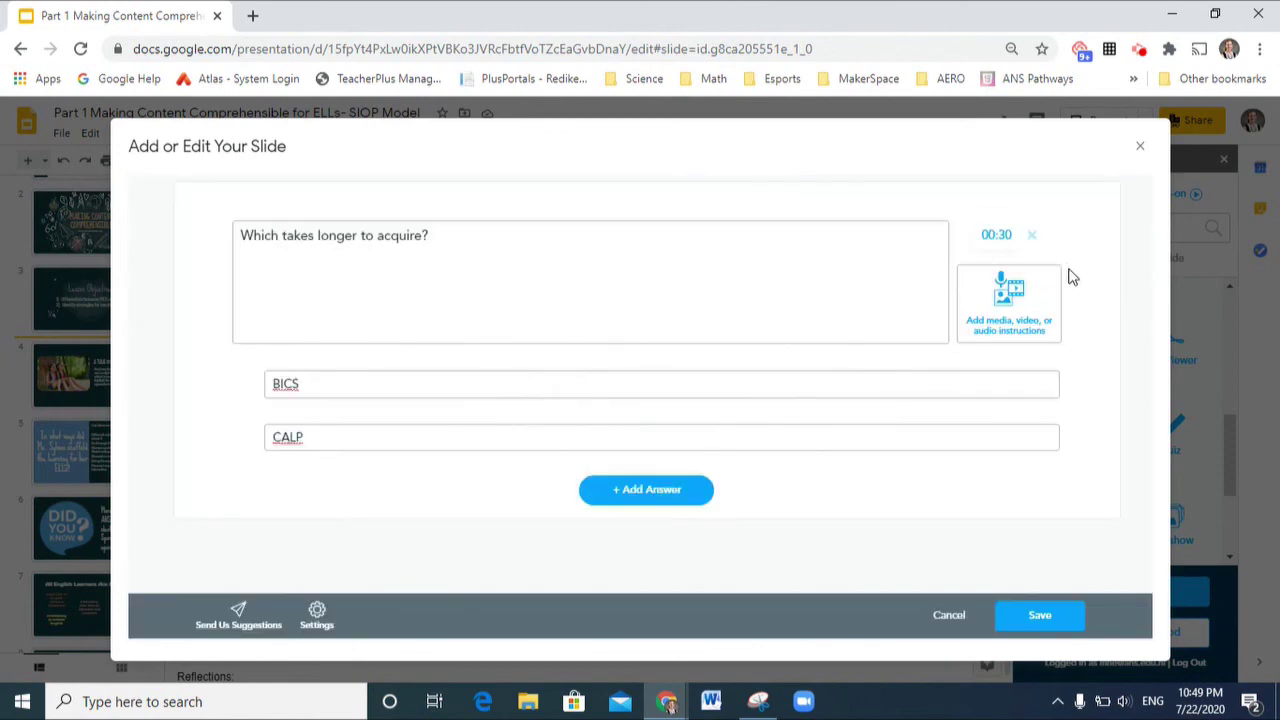
Check which media types can be attached to the poll question, and save the poll as a slide.
click(1015, 297)
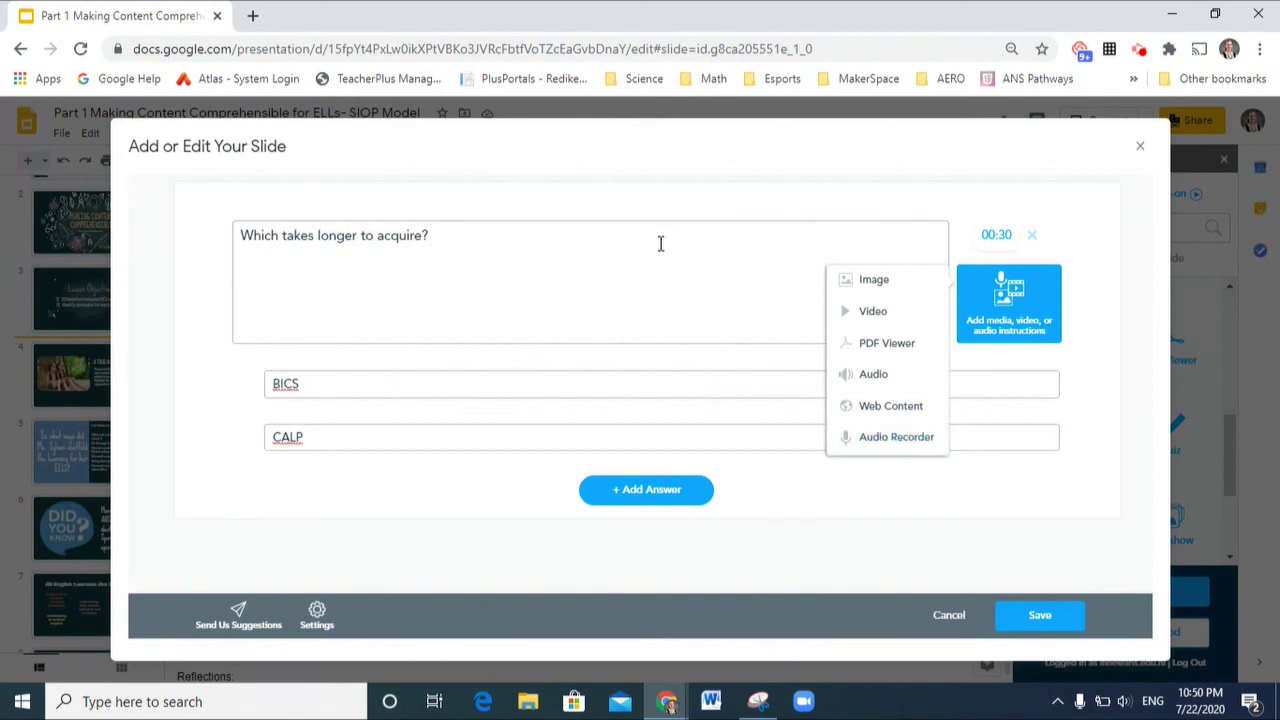
click(994, 524)
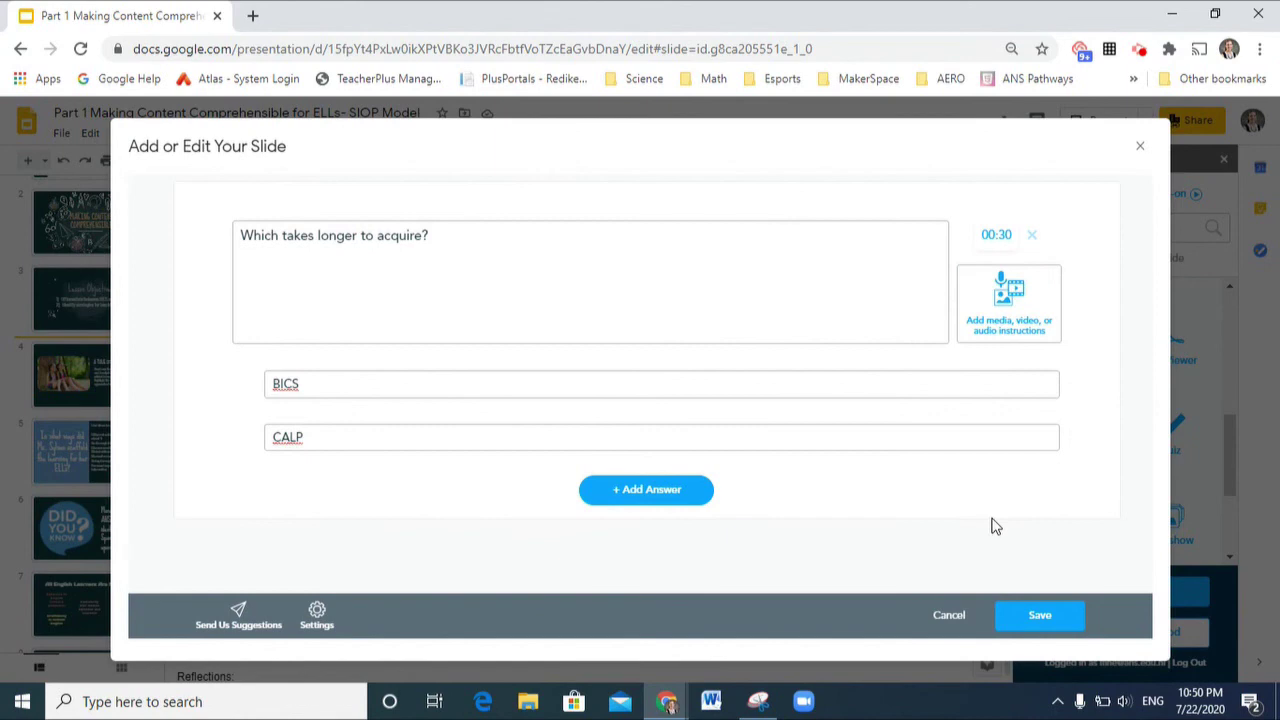
click(1046, 617)
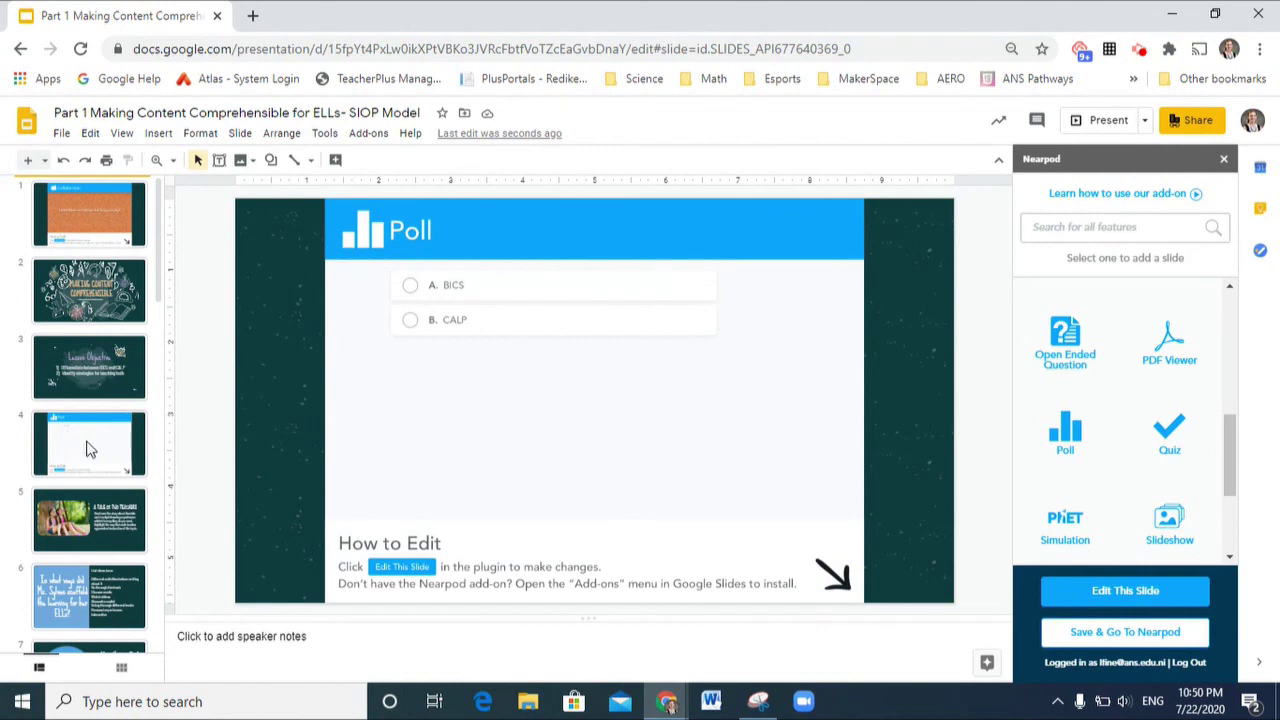
mouse_move(76, 444)
mouse_down()
mouse_move(71, 348)
mouse_move(74, 468)
mouse_up()
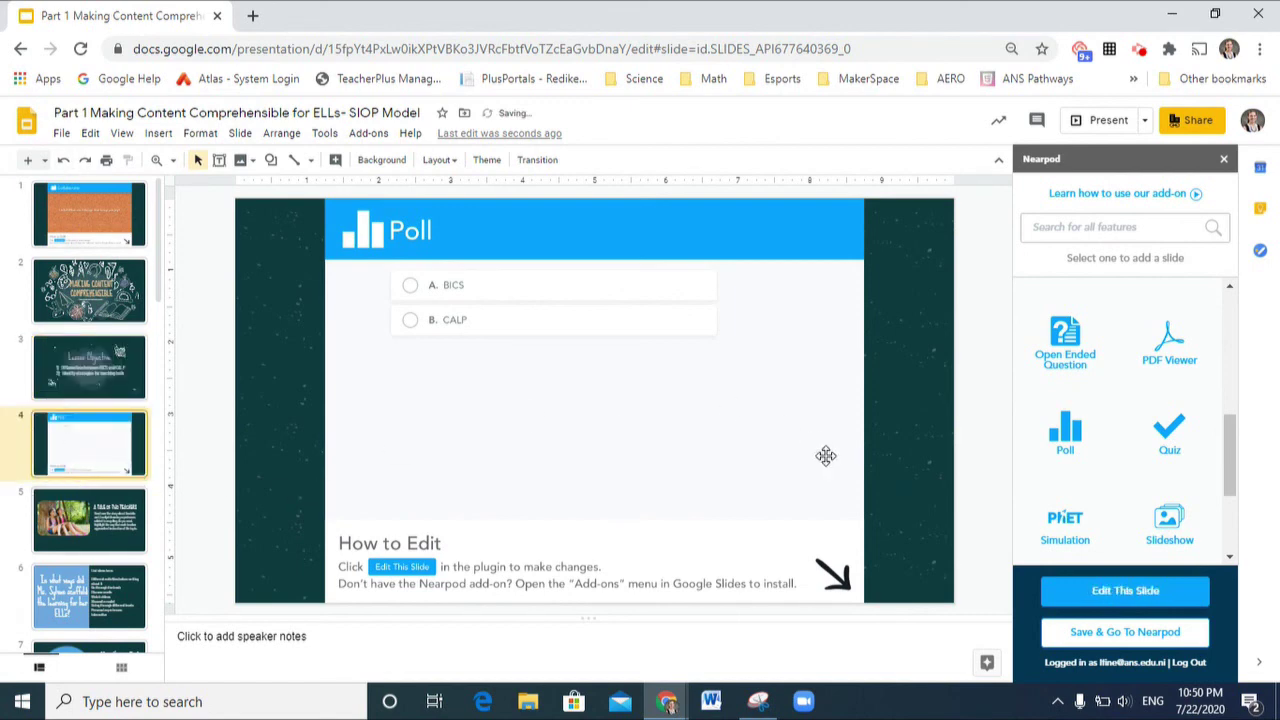
Look through the Nearpod activity types, including Draw It, Flipgrid, Open Ended Question and Quiz.
scroll(1120, 465, down, 3)
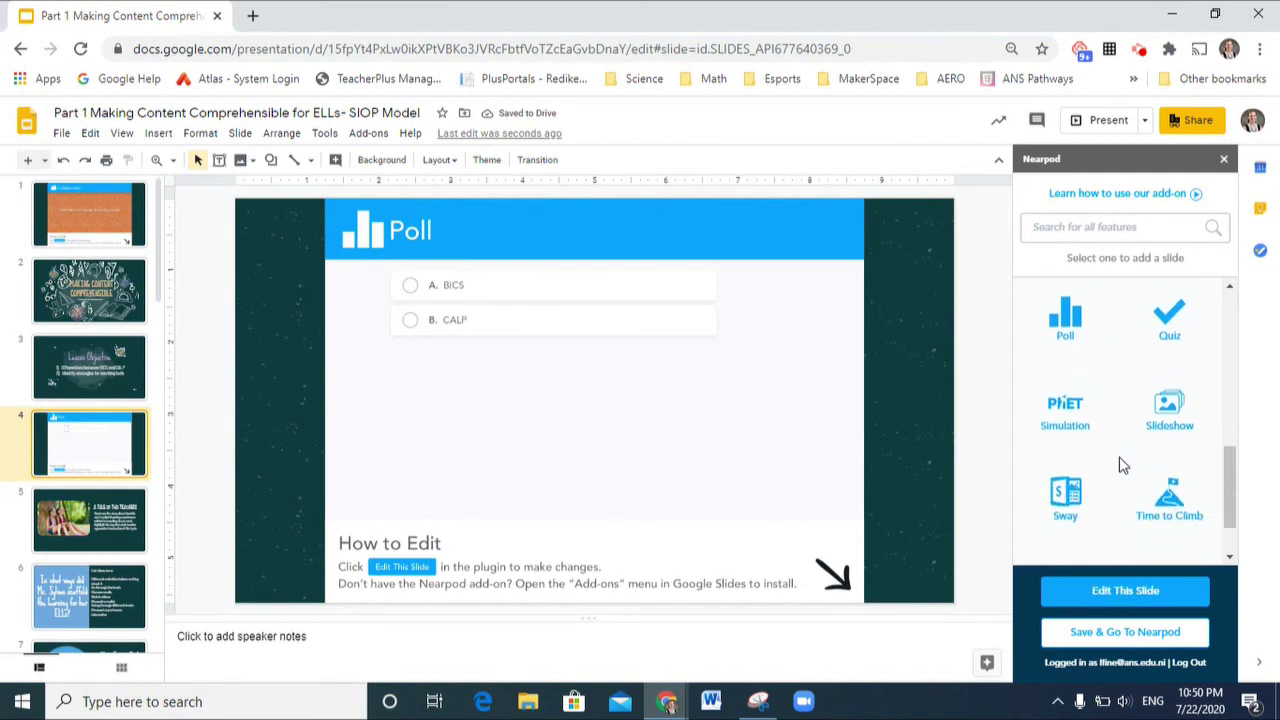
scroll(1120, 465, up, 6)
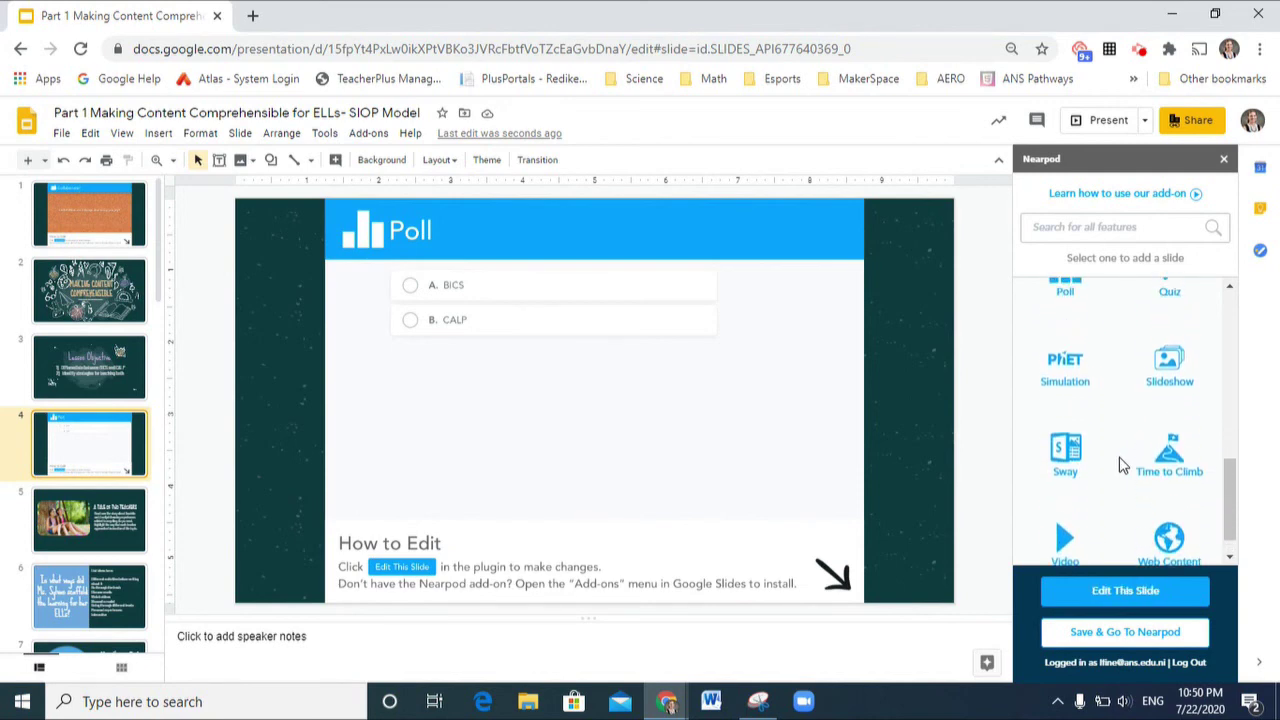
scroll(1120, 465, up, 4)
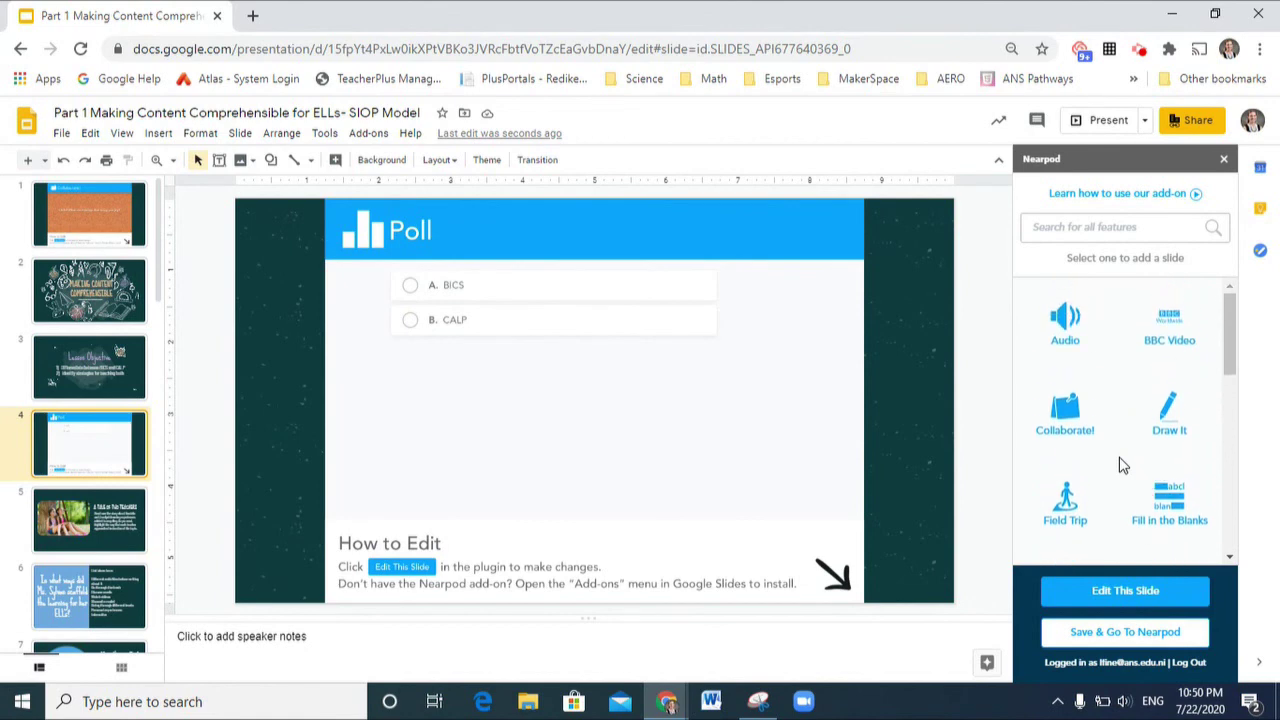
scroll(1106, 477, down, 1)
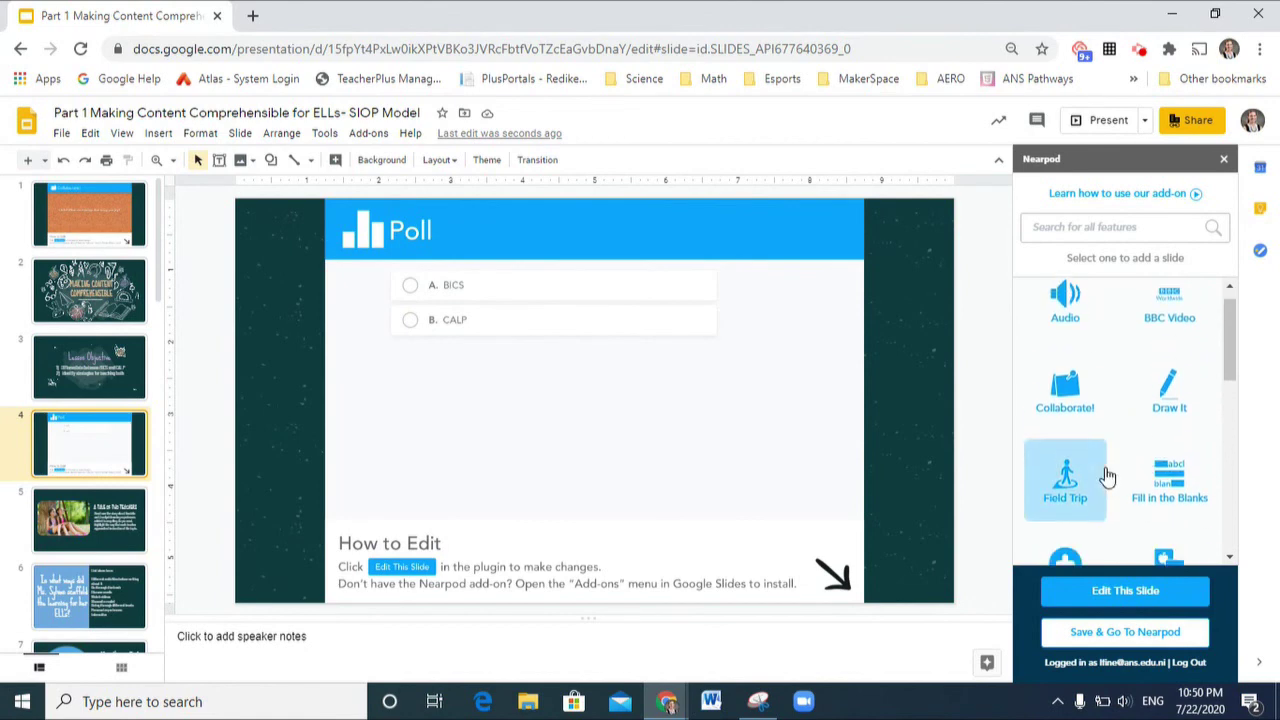
scroll(1106, 477, up, 1)
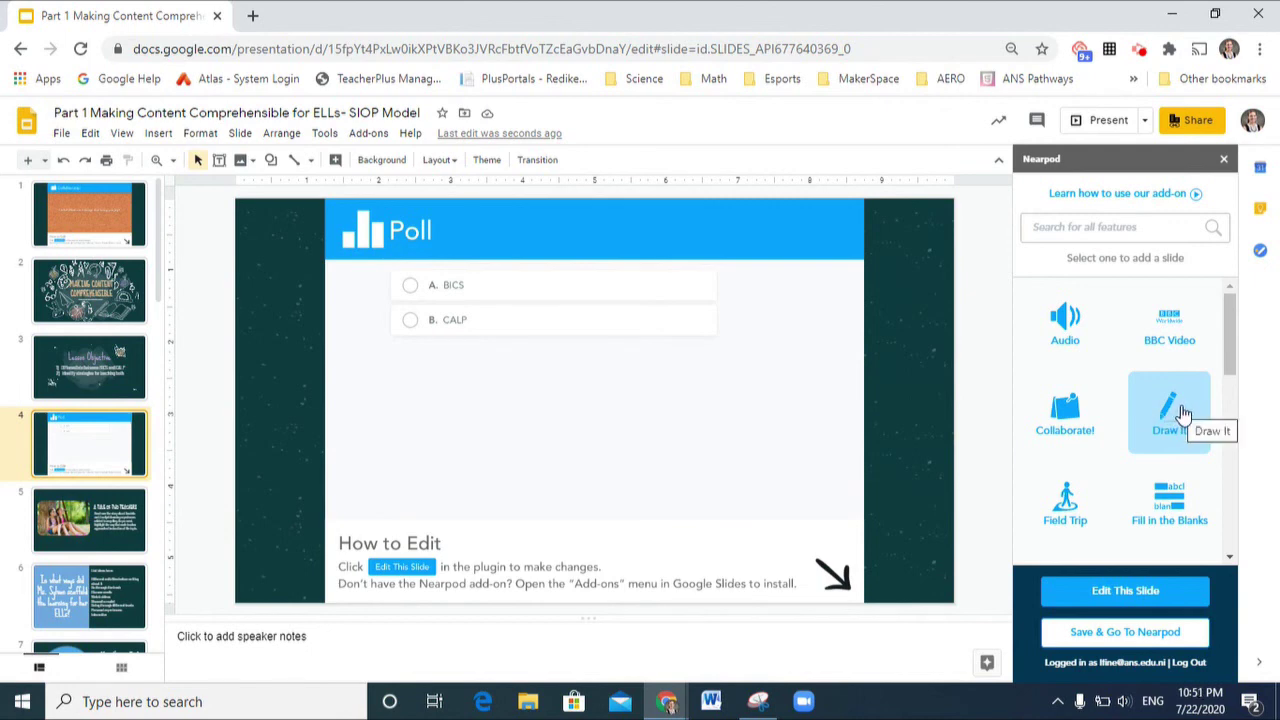
scroll(1180, 412, down, 3)
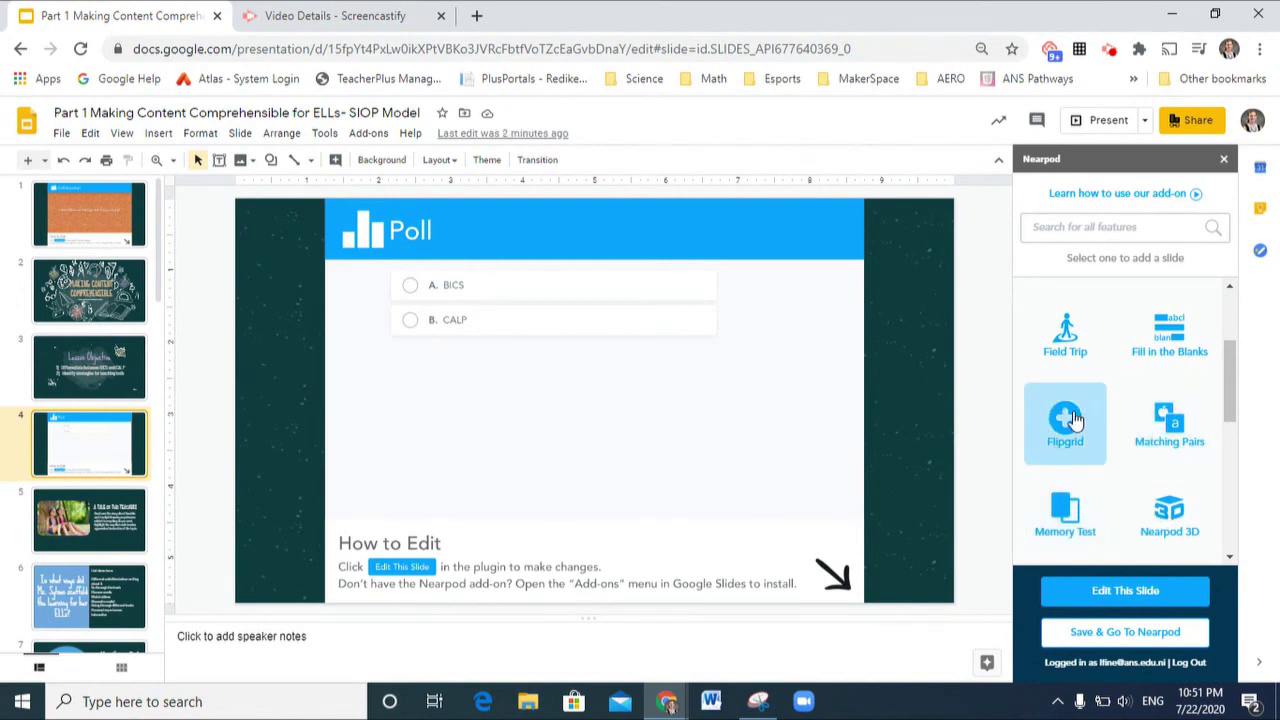
scroll(1075, 420, down, 3)
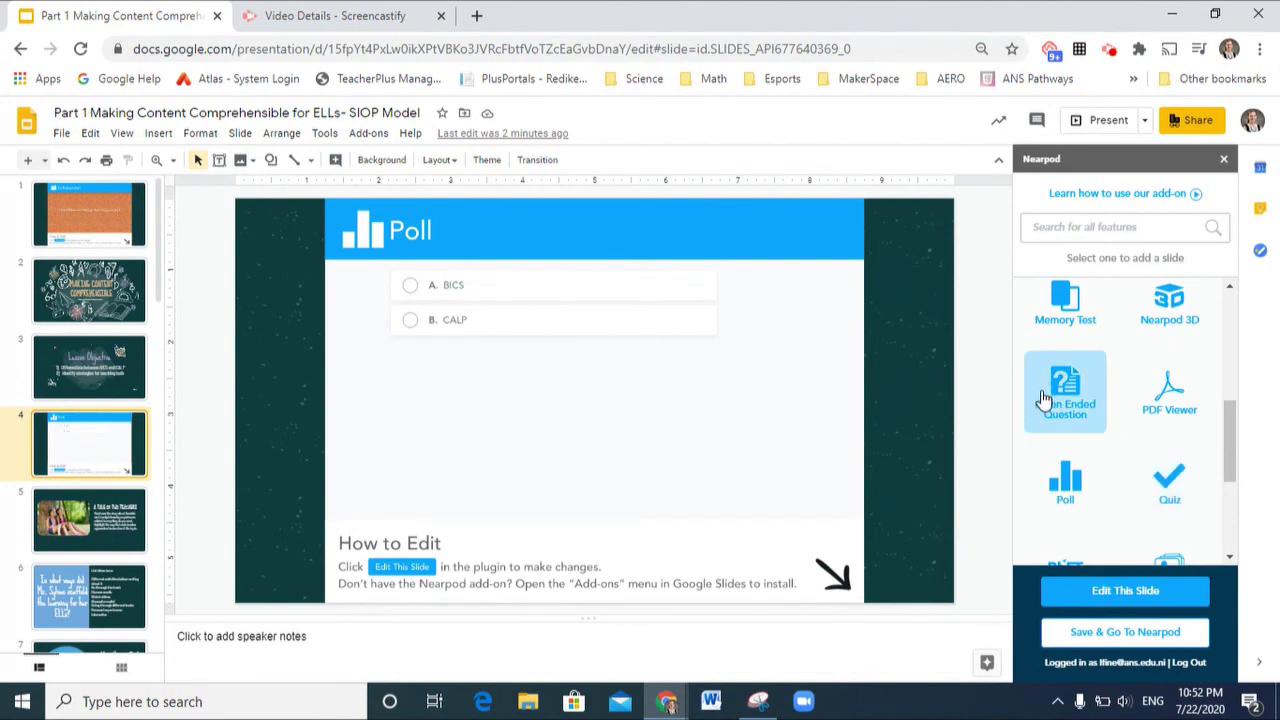
click(1157, 471)
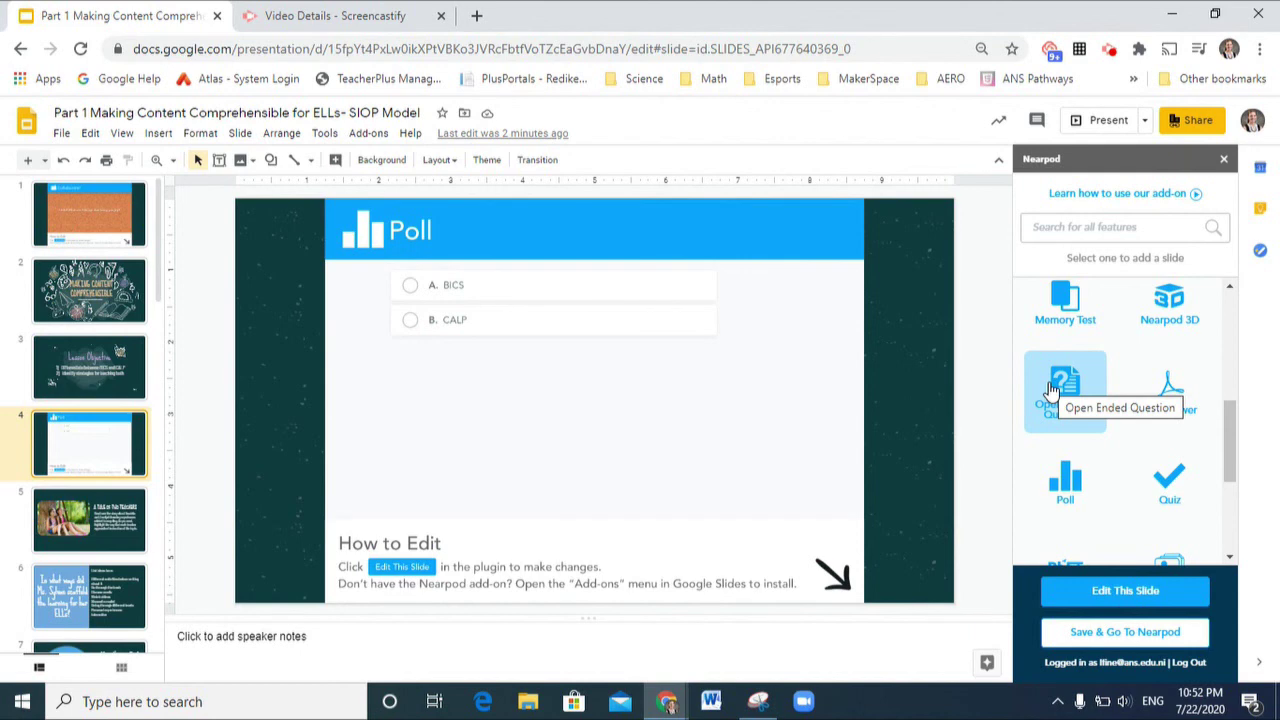
Preview the Amphibians Sway from the Staff Picks by reading through its content, and add it as a slide after the poll.
scroll(1090, 430, down, 3)
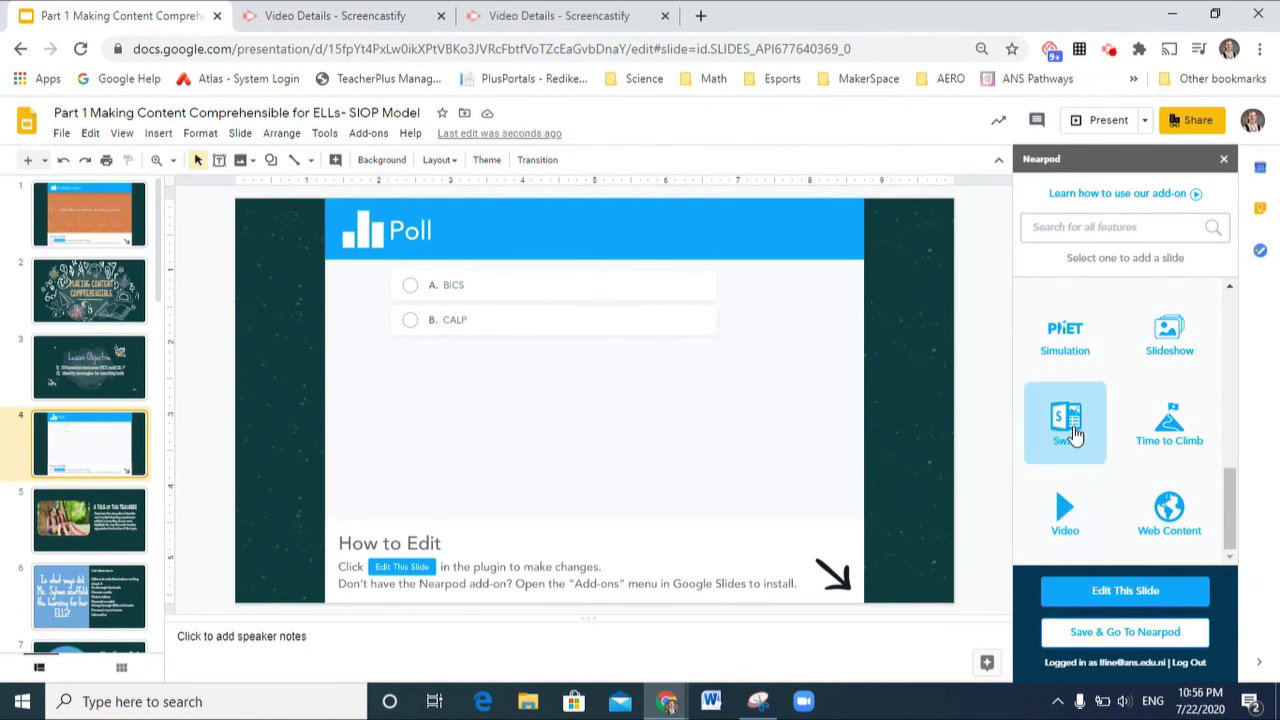
click(1066, 424)
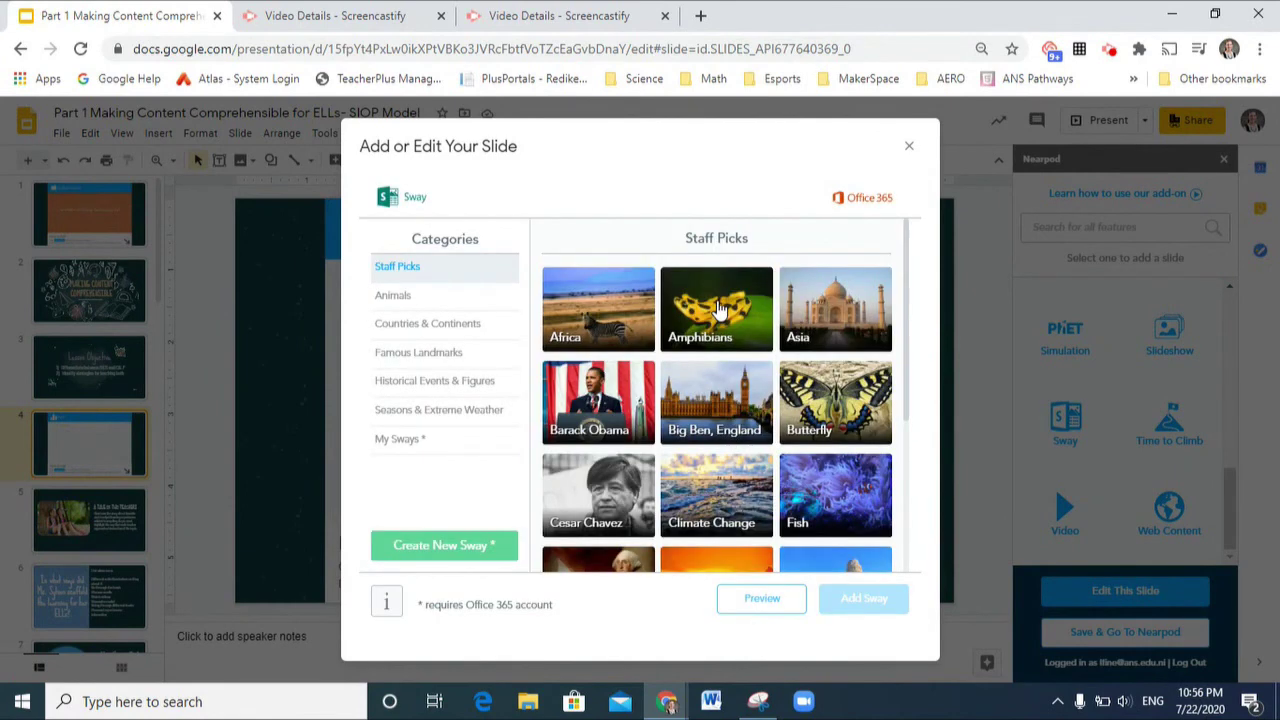
click(718, 310)
click(784, 608)
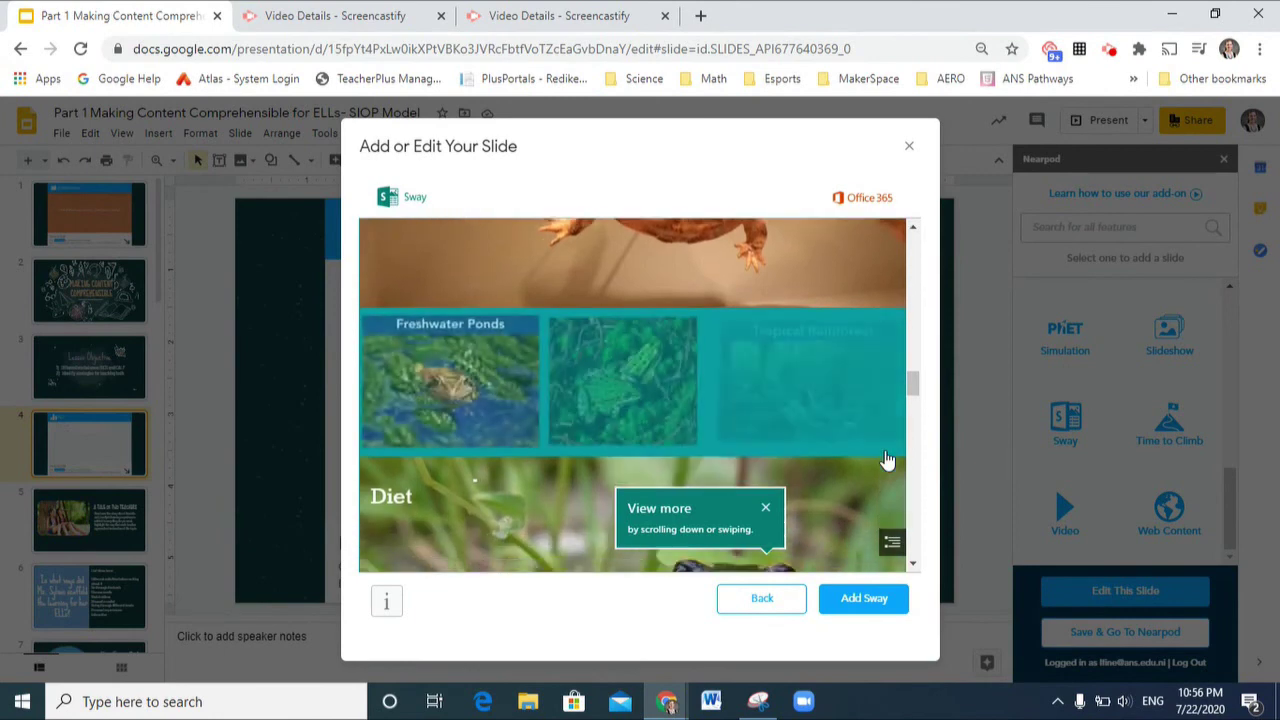
scroll(886, 460, down, 2)
scroll(886, 460, down, 3)
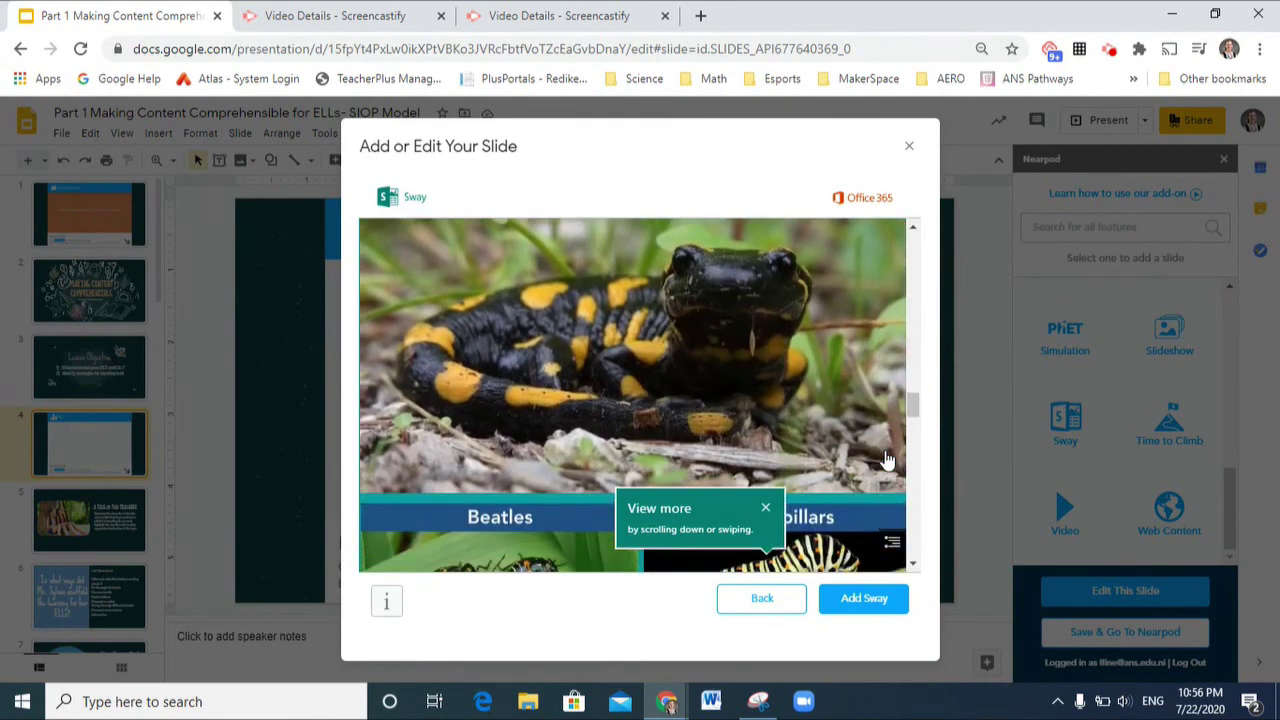
scroll(886, 460, down, 4)
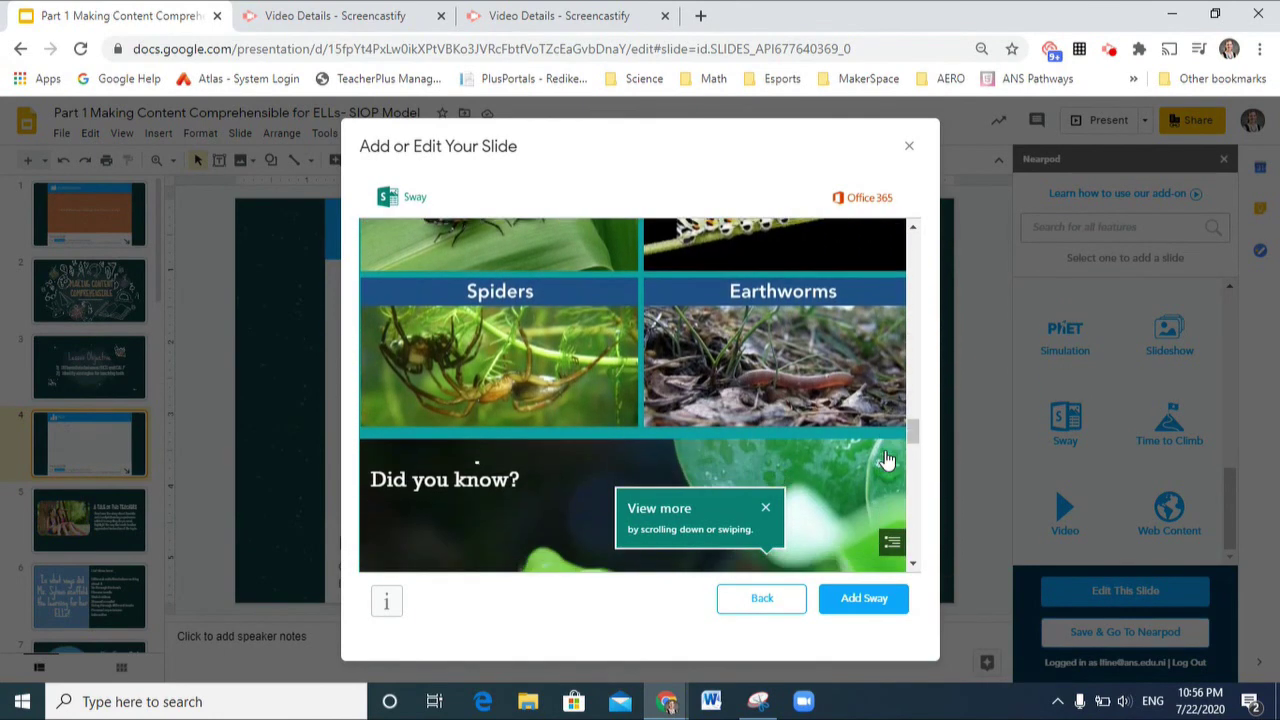
scroll(886, 460, down, 1)
scroll(886, 460, down, 3)
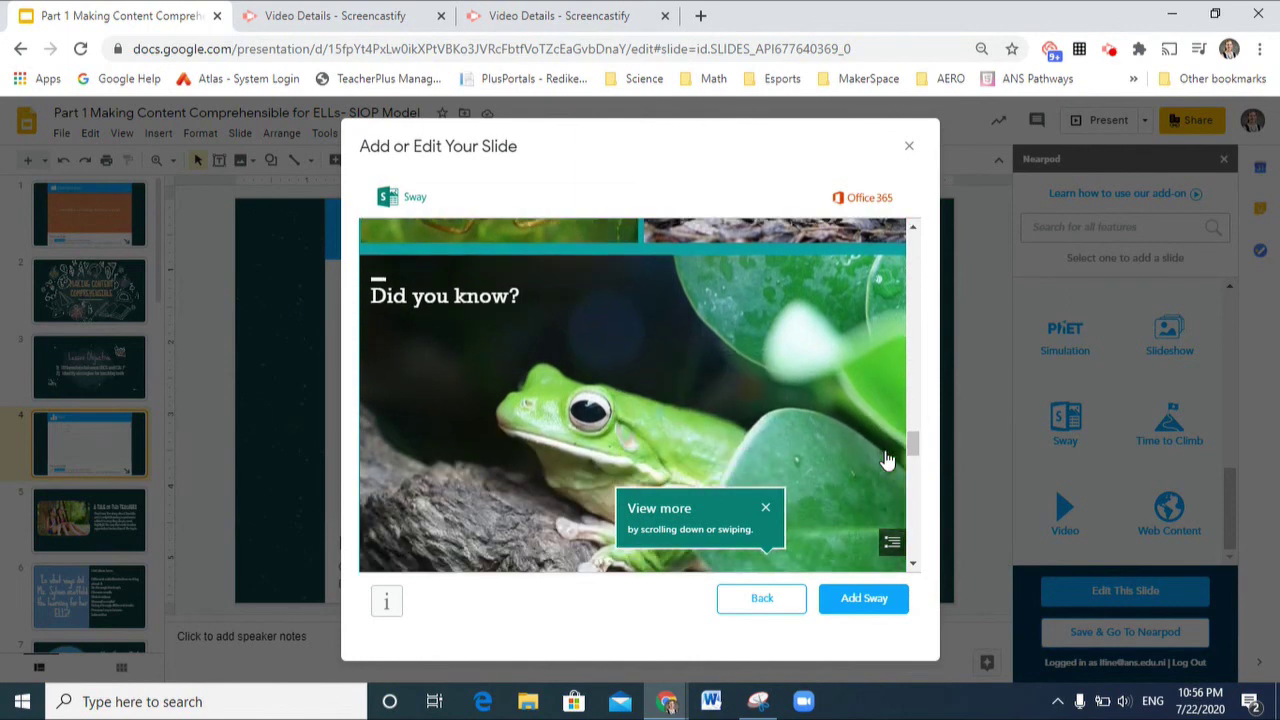
click(845, 603)
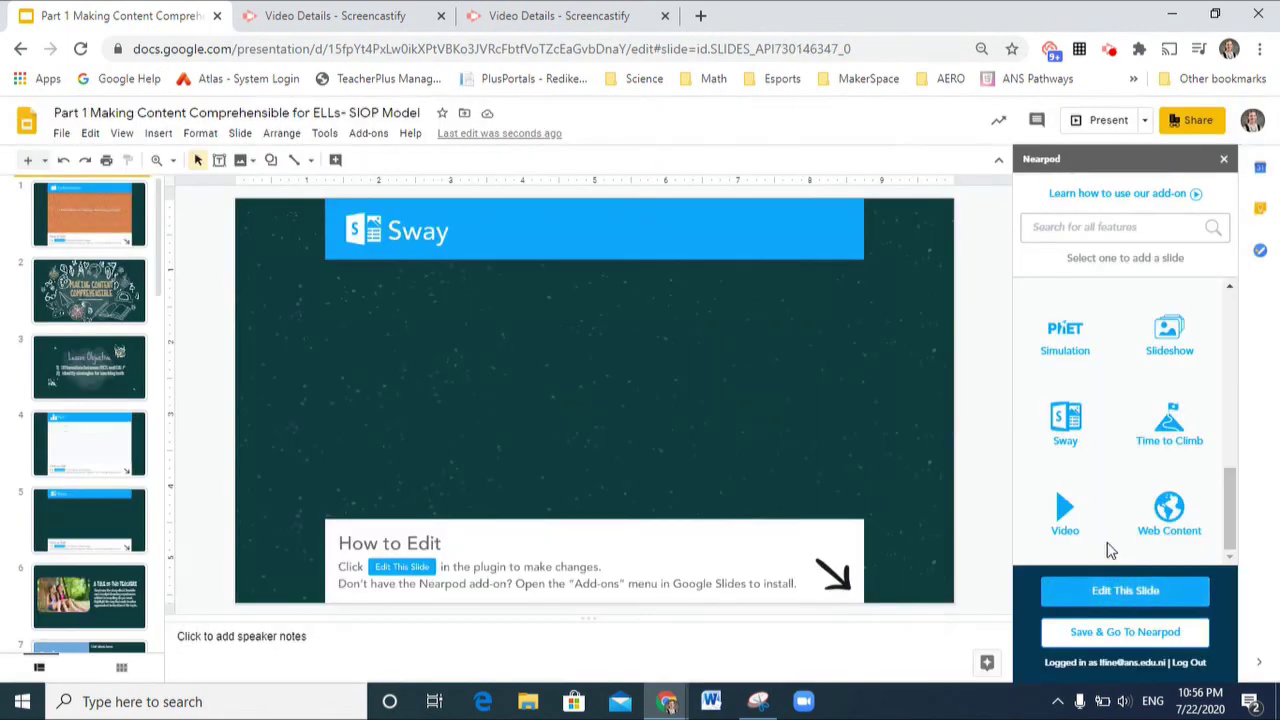
Check which image sources a Nearpod Slideshow accepts, and close it without adding a slide.
click(1166, 345)
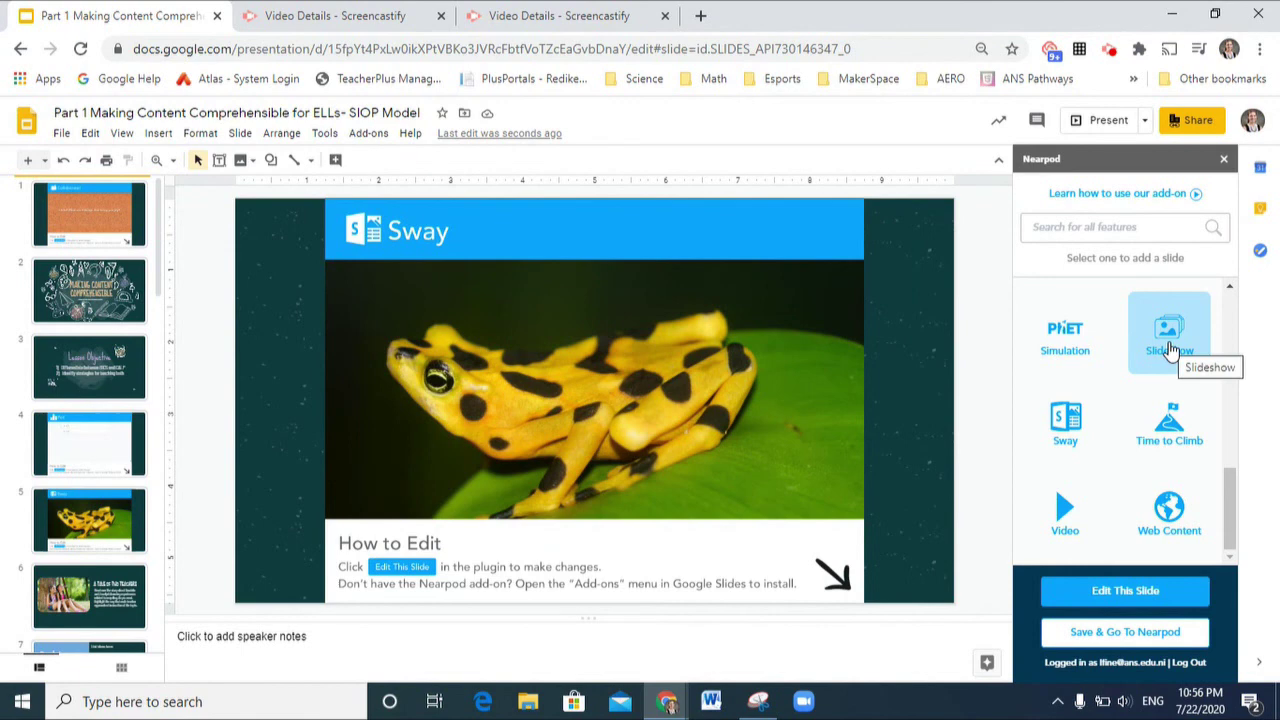
click(1170, 347)
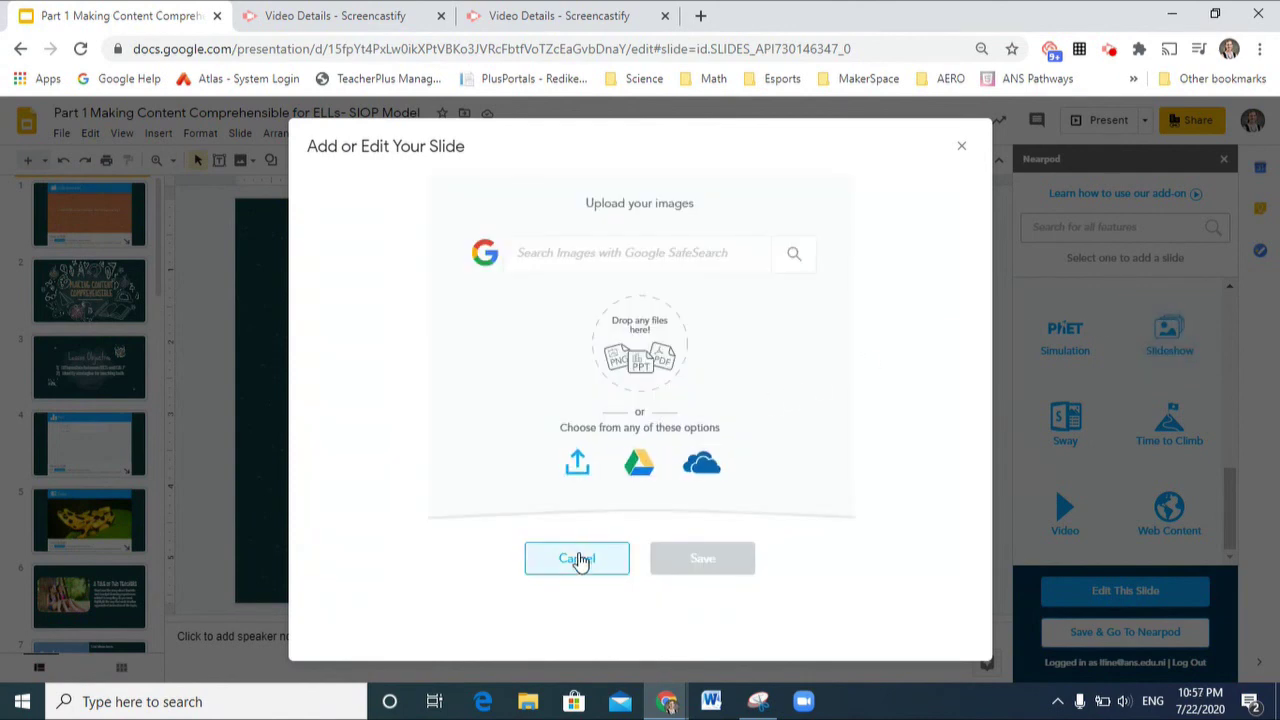
click(961, 149)
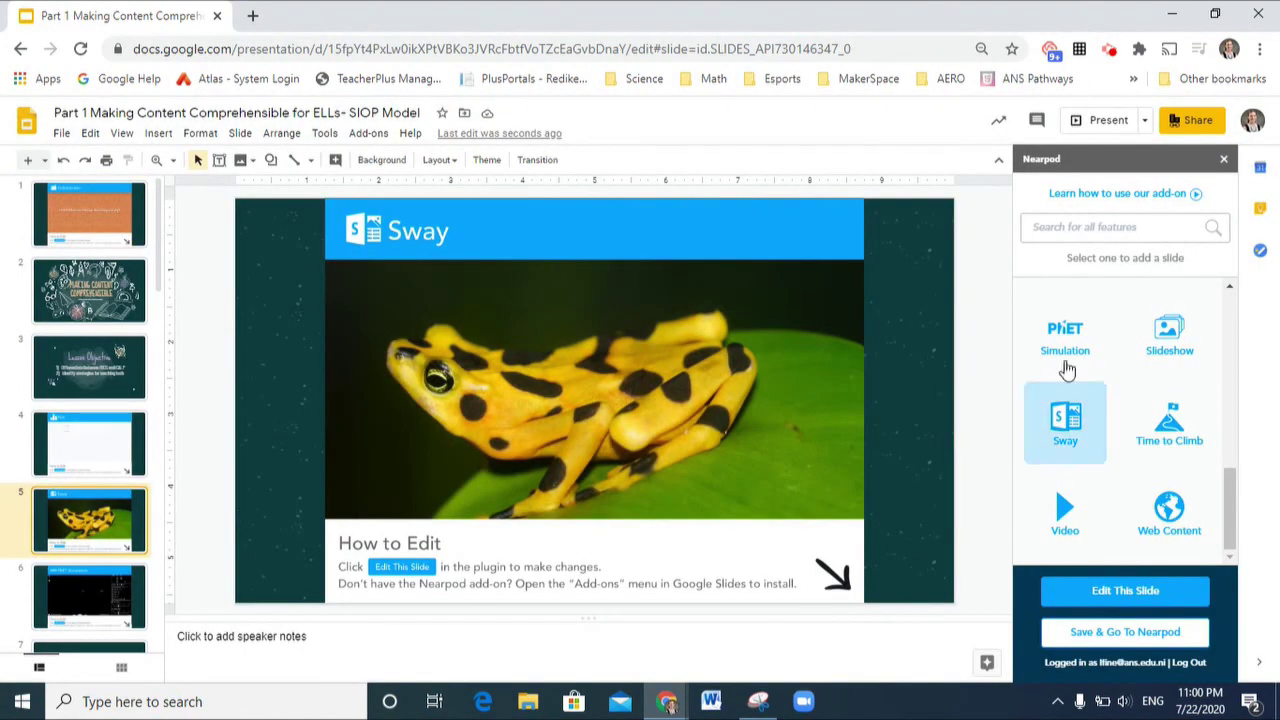
Find the Gravity & Orbits To Scales PhET simulation among the Science: Middle School simulations and preview it.
click(1066, 366)
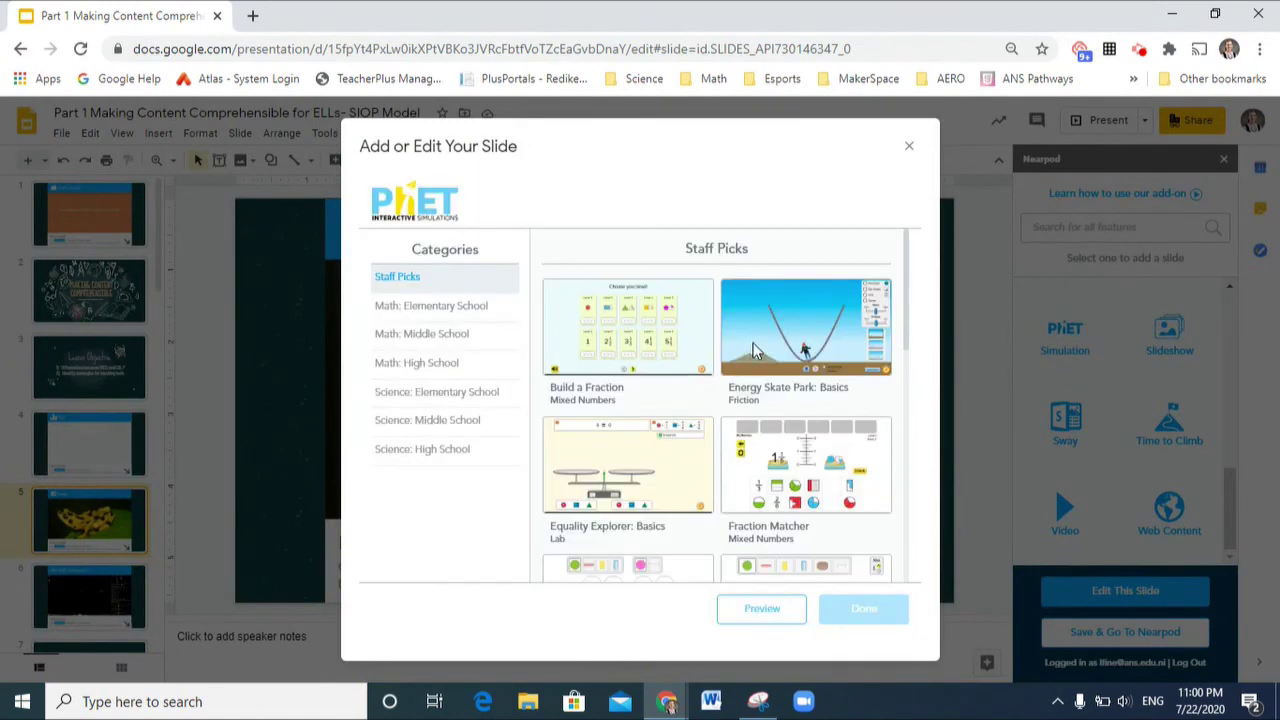
click(428, 421)
scroll(677, 512, down, 5)
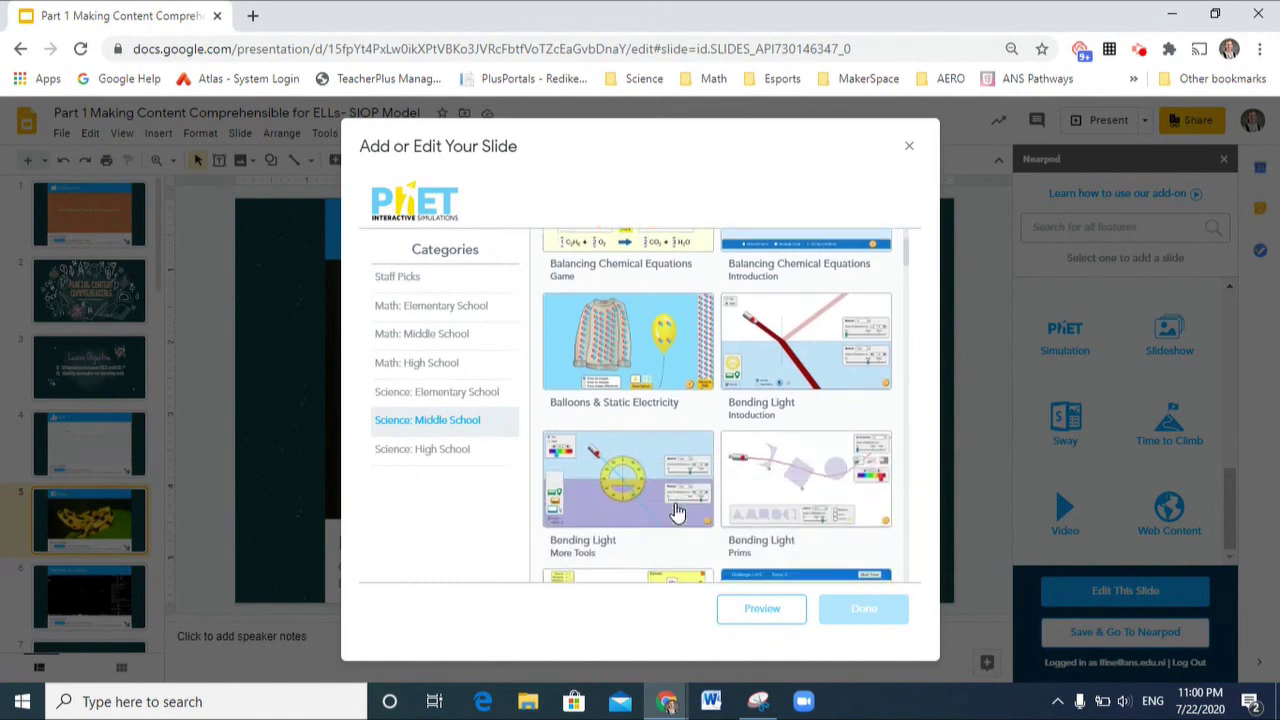
scroll(677, 512, down, 12)
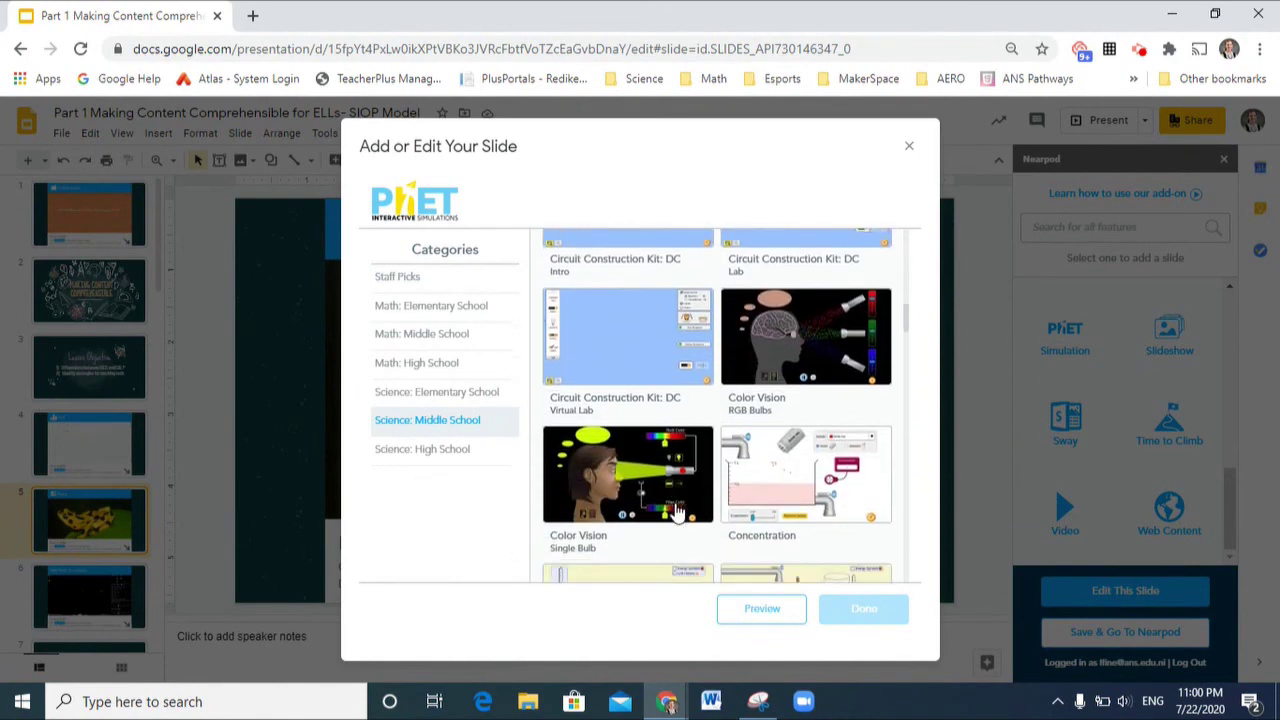
scroll(677, 512, down, 12)
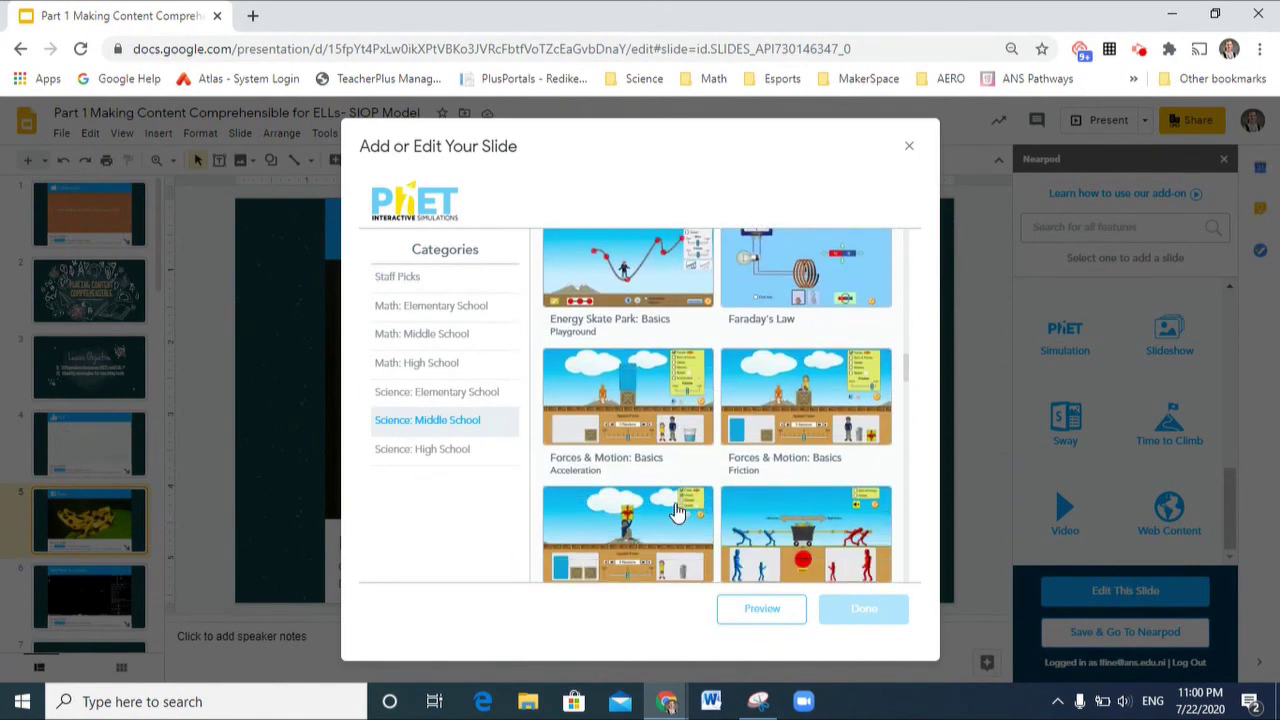
click(657, 478)
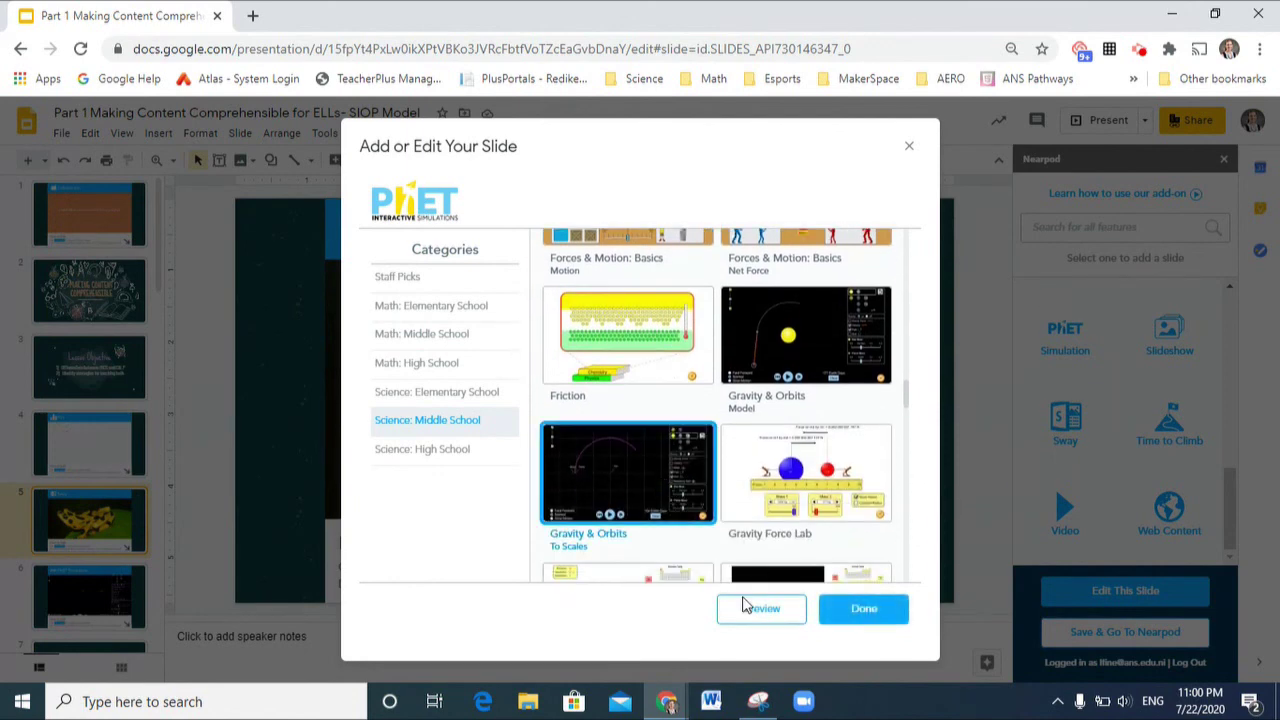
click(766, 610)
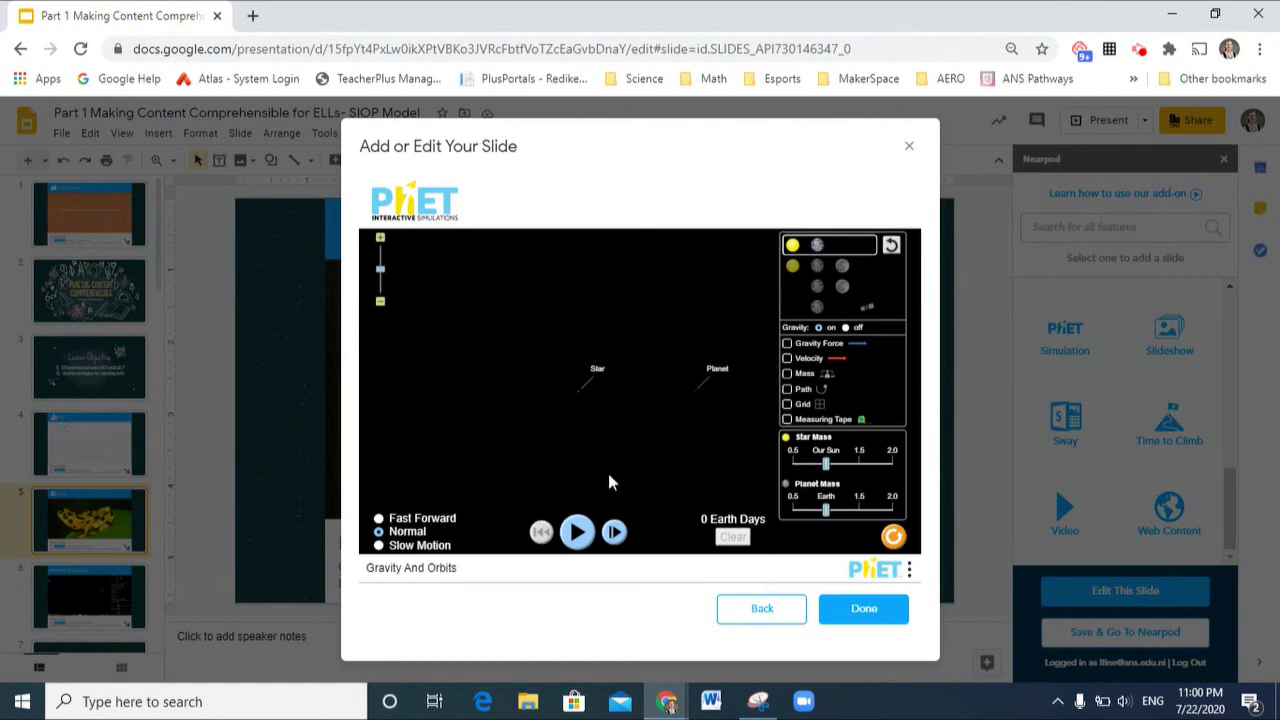
Run the Gravity & Orbits simulation with Mass, Path and Velocity shown, and add it as a slide.
click(575, 532)
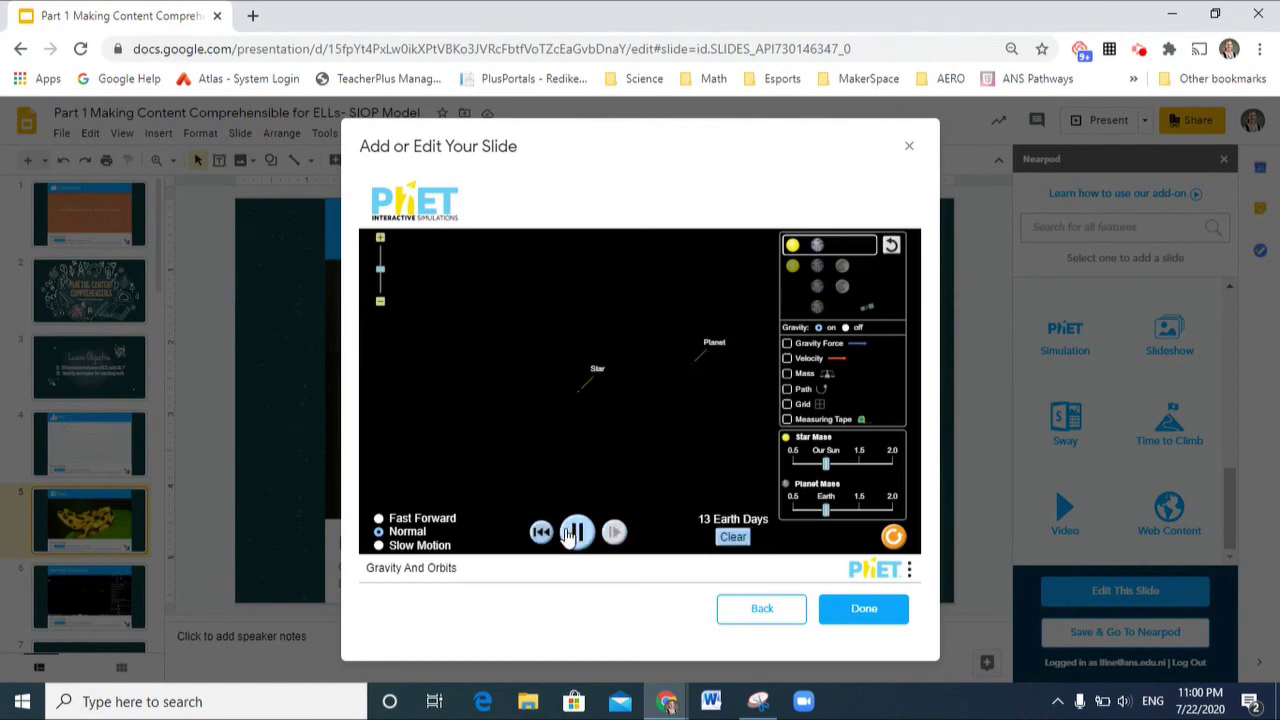
click(788, 374)
click(789, 390)
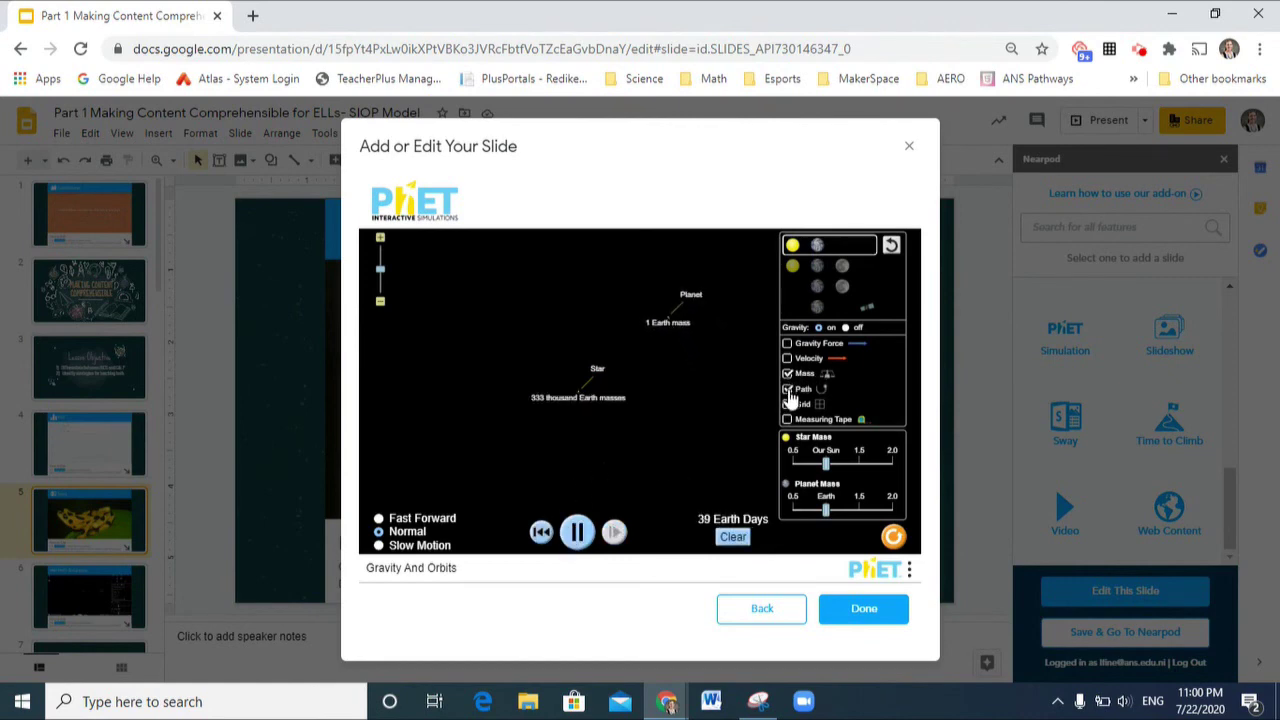
click(787, 359)
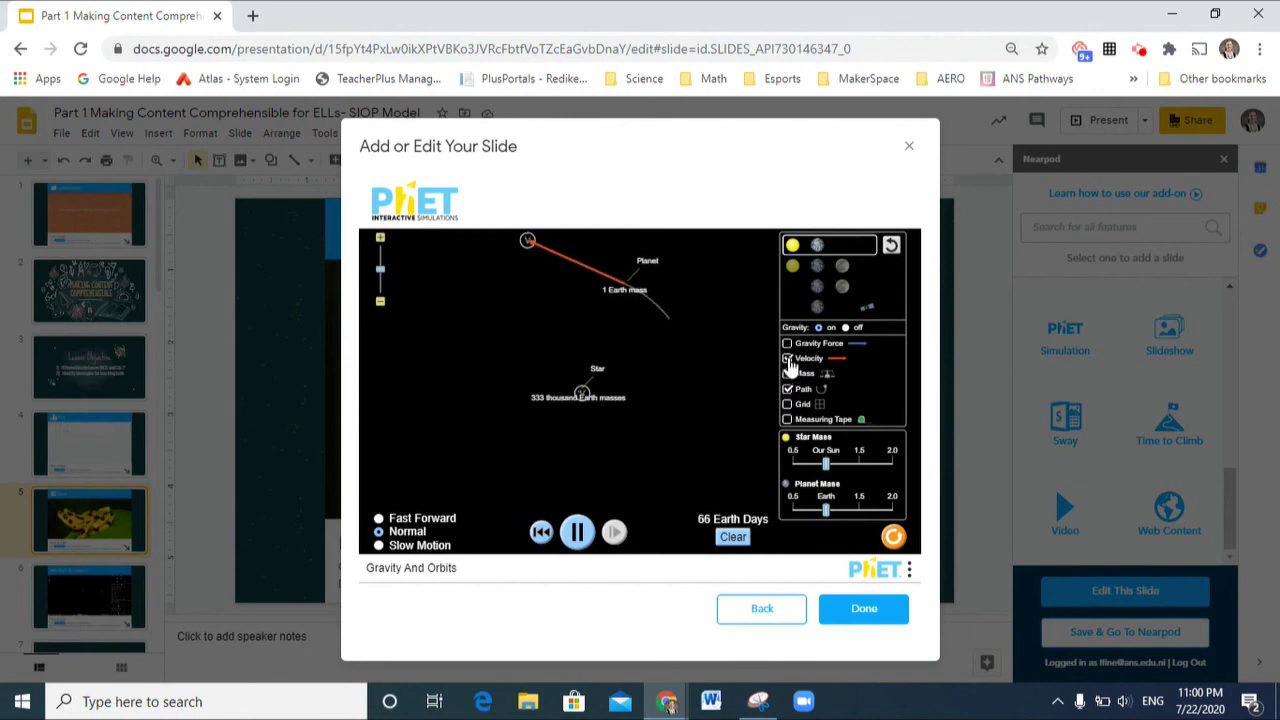
click(864, 608)
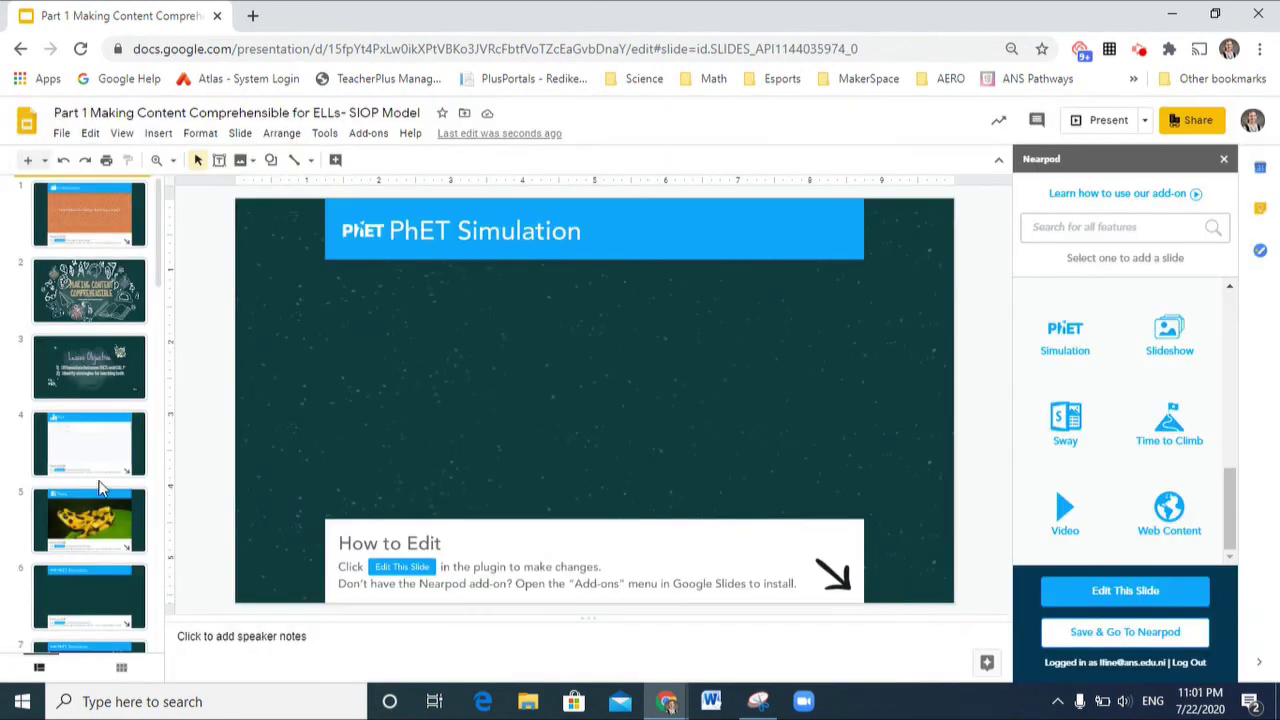
Open the first PhET Simulation slide in the Nearpod editor to check its editing options, and close it without changes.
click(71, 443)
key(Down)
key(Down)
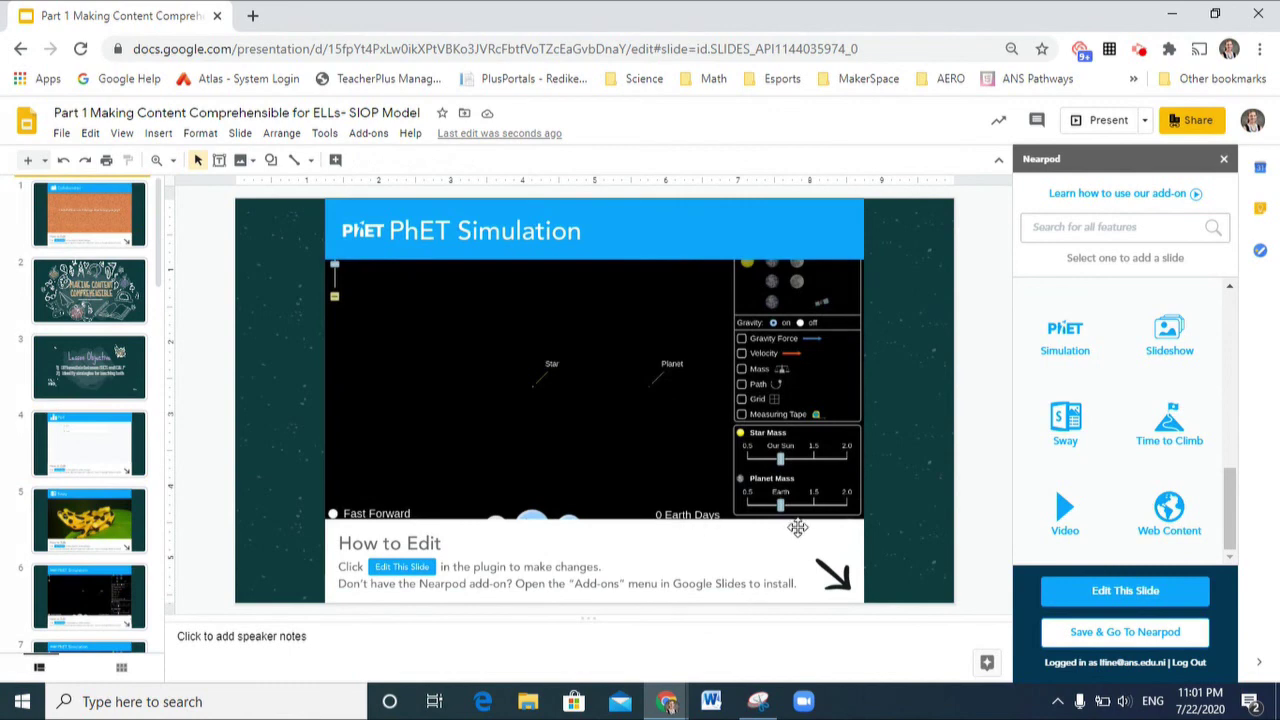
click(797, 527)
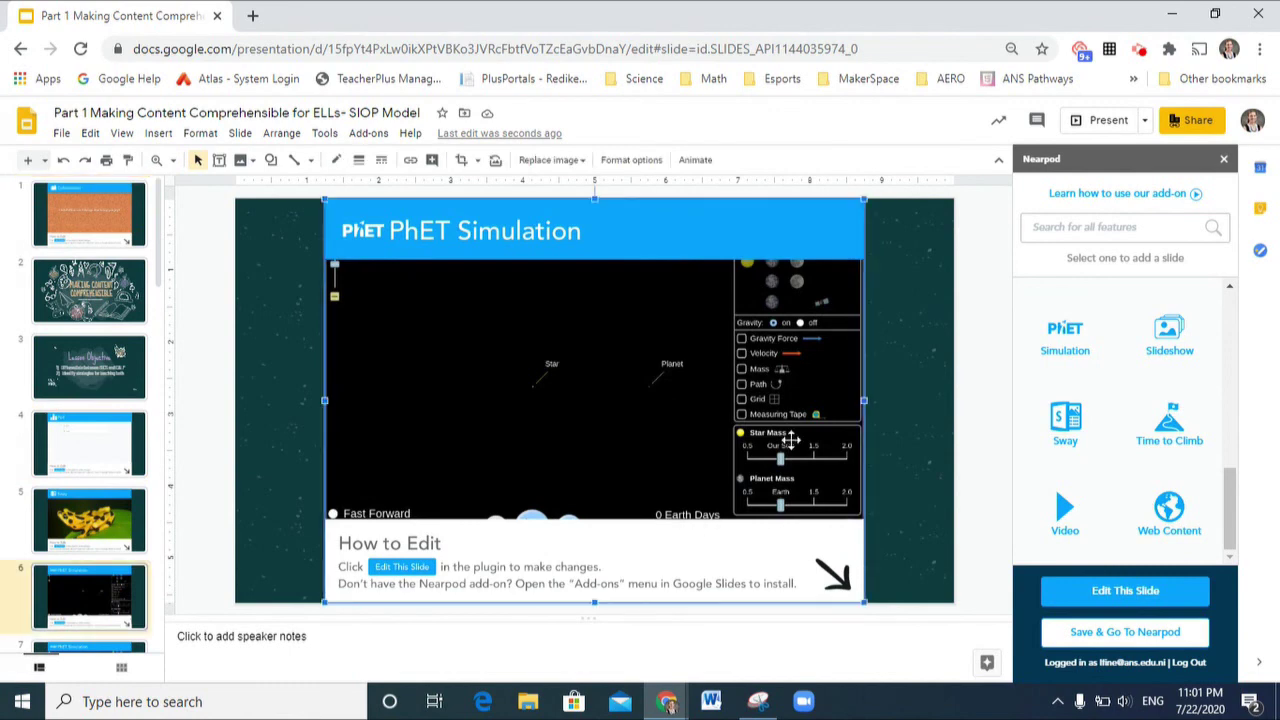
click(1099, 600)
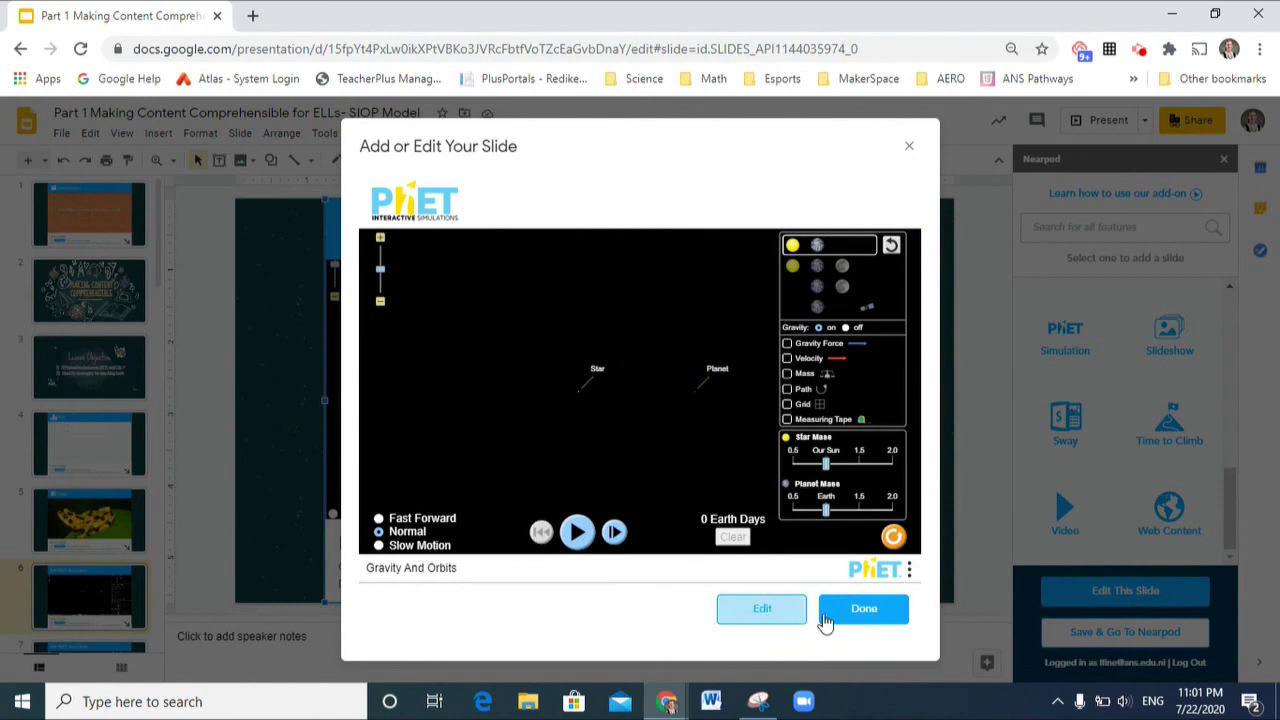
click(857, 608)
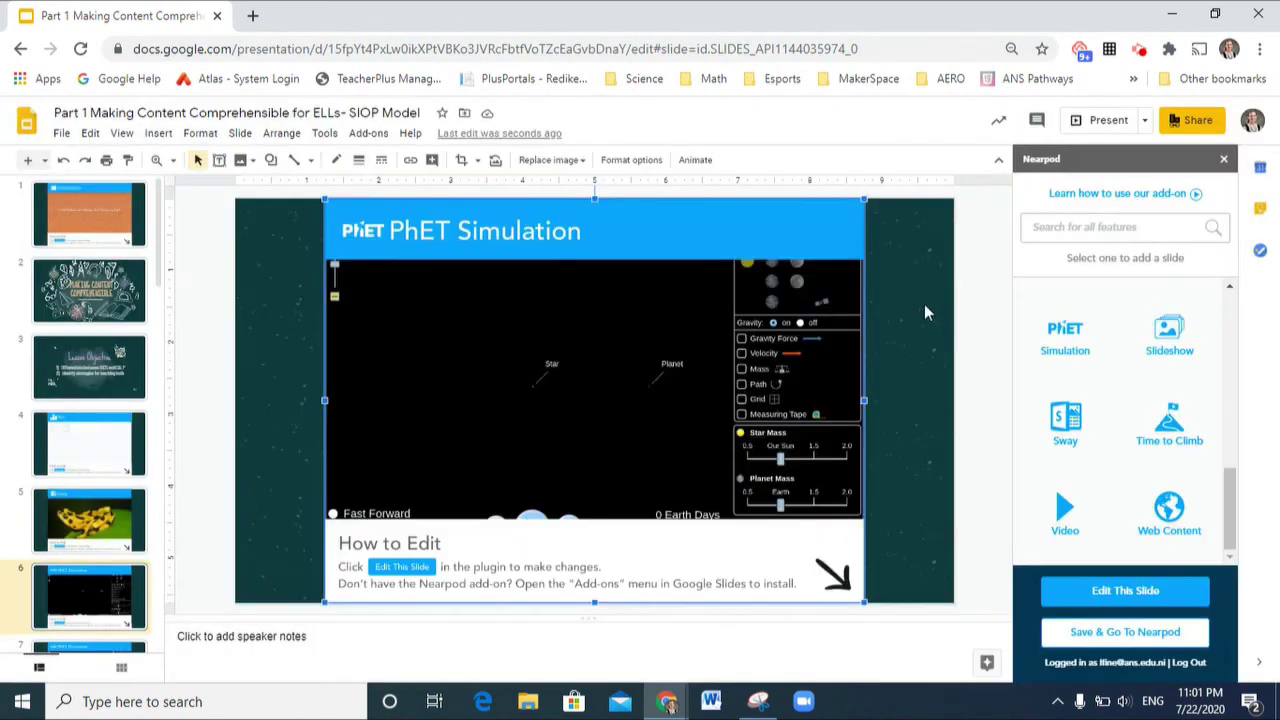
Save the presentation to Nearpod, preview the lesson's first five slides there, and return to the lesson library.
click(1108, 640)
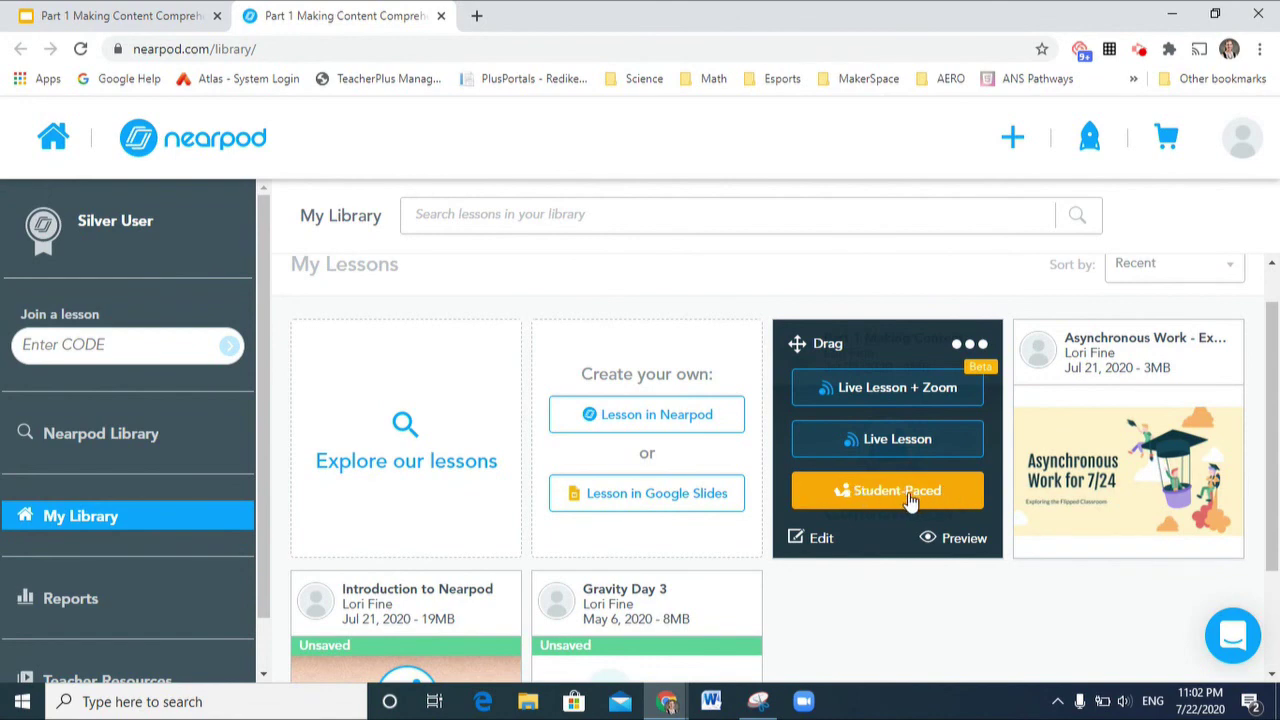
click(934, 543)
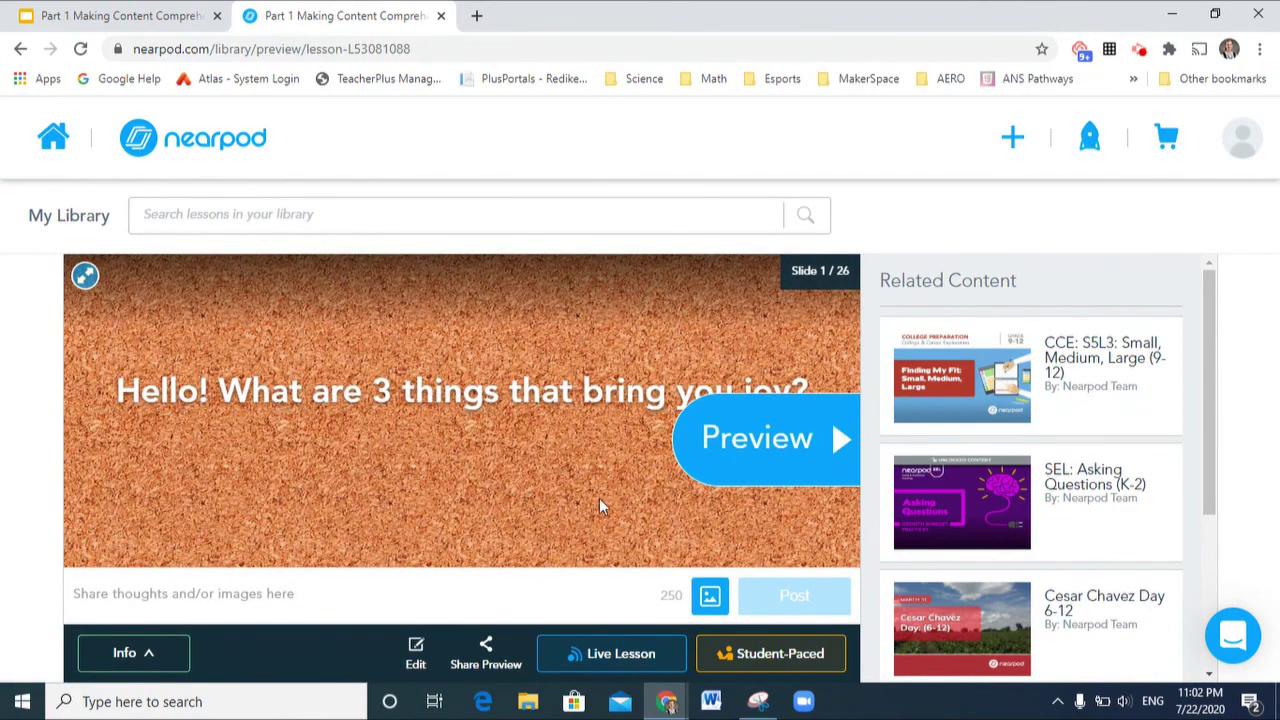
click(803, 445)
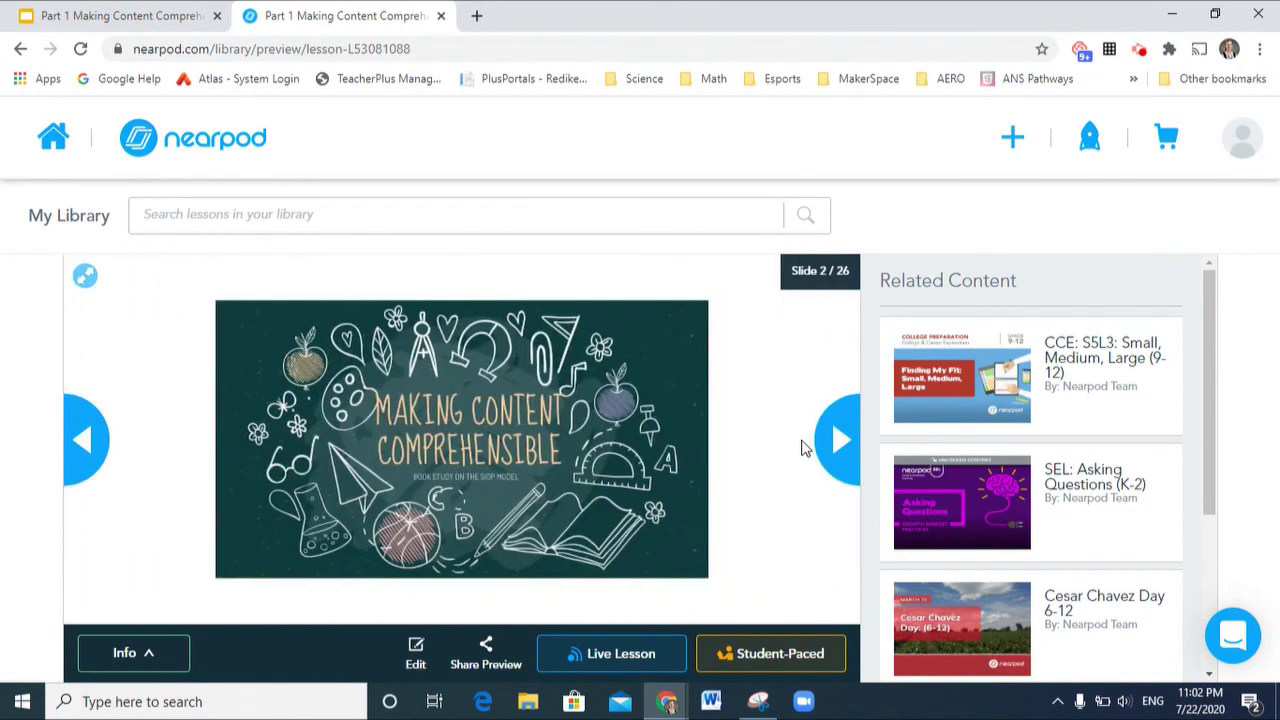
click(838, 442)
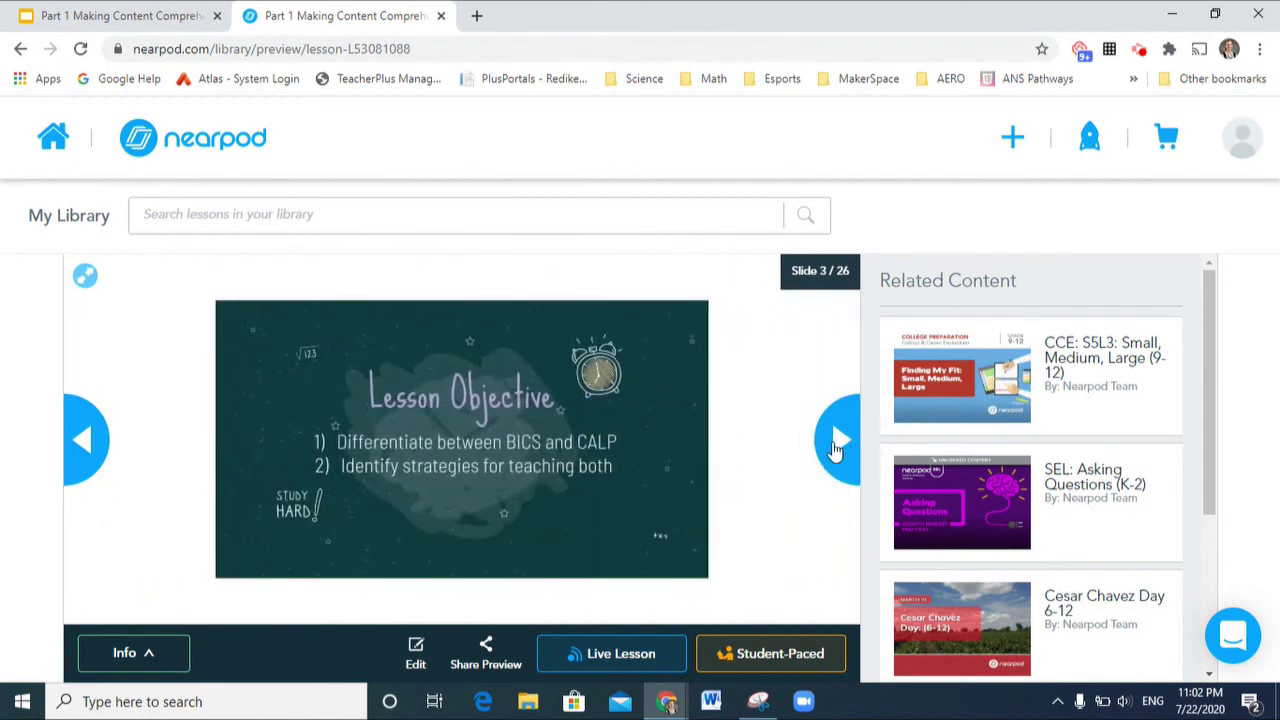
click(837, 442)
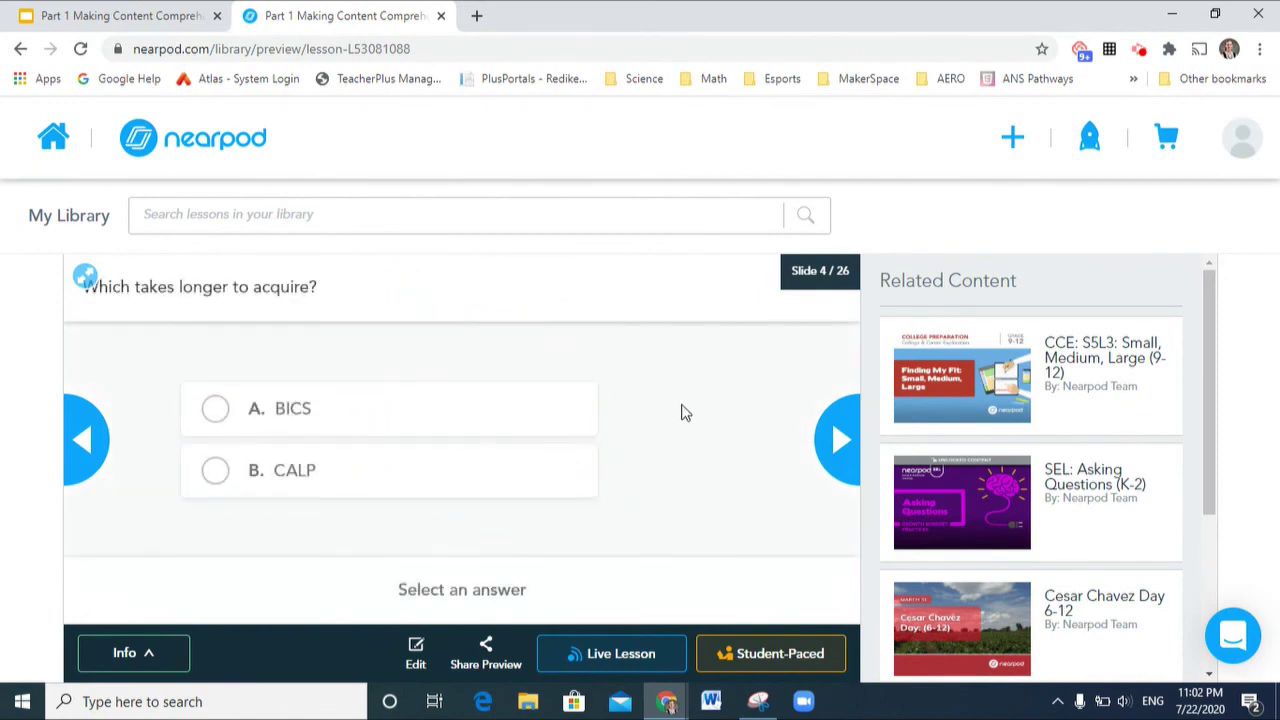
click(837, 441)
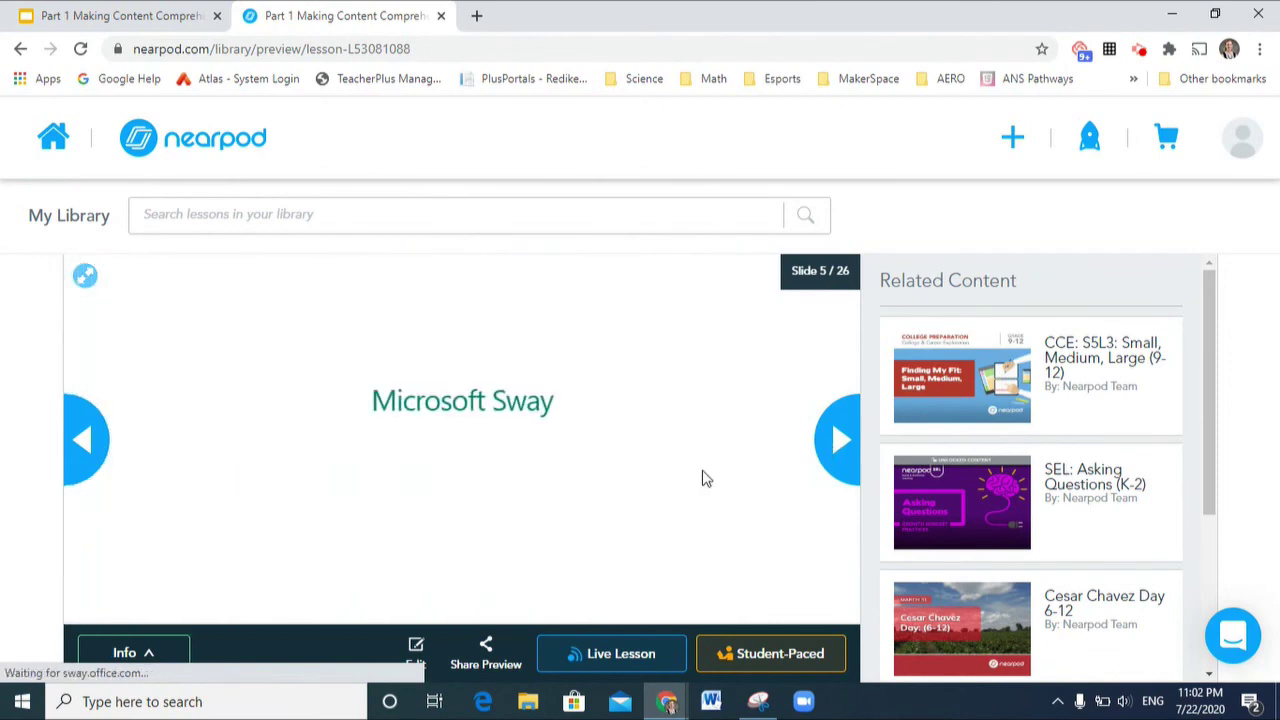
key(Escape)
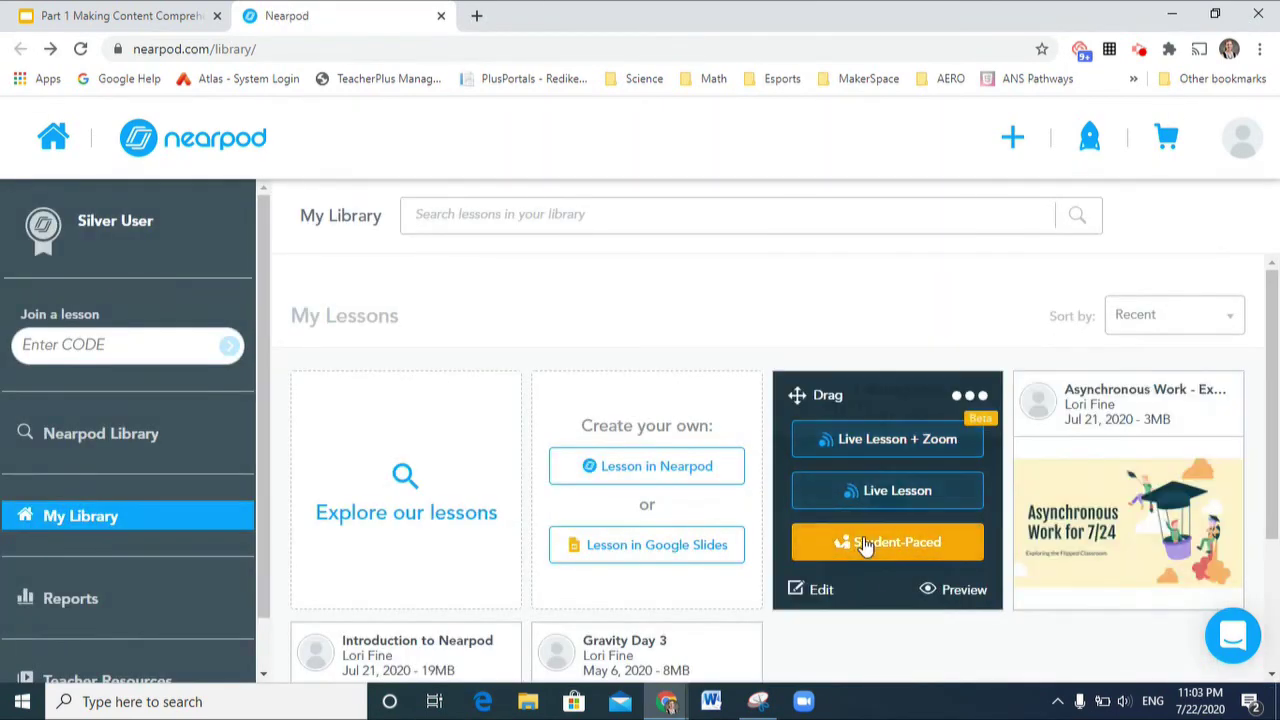
Launch the SIOP lesson in Student-Paced mode and display its shareable link.
click(886, 550)
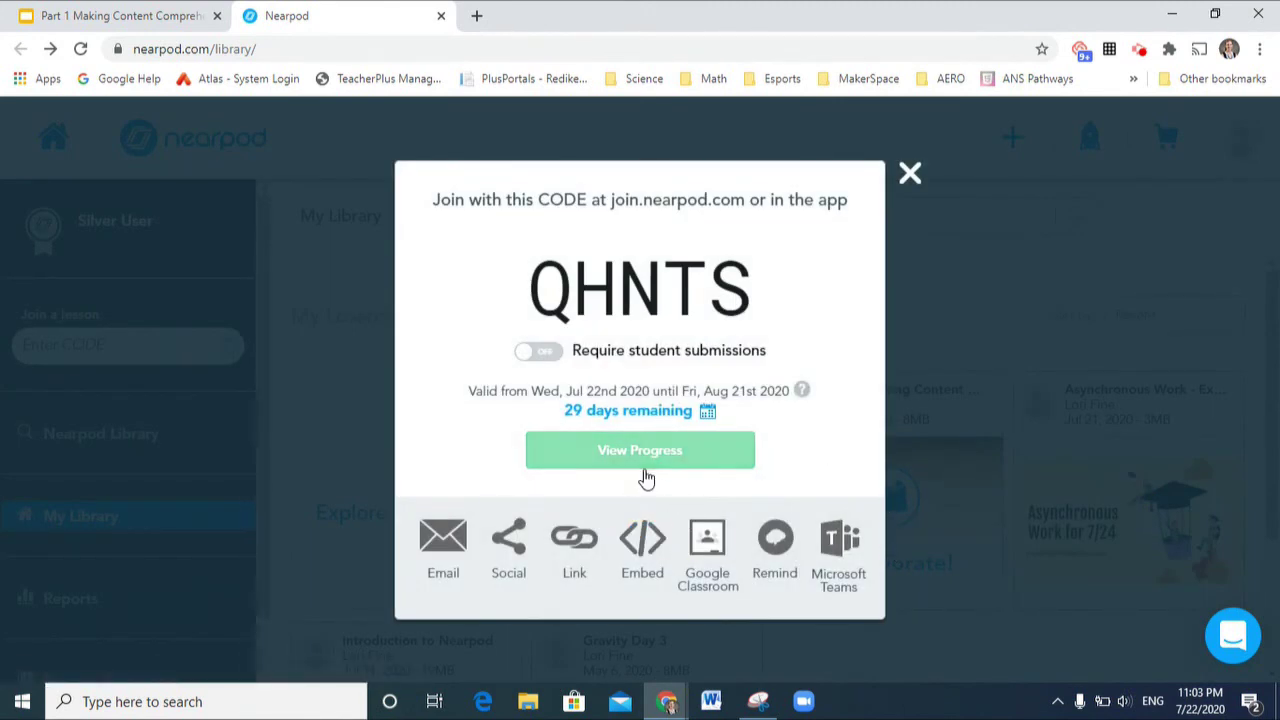
click(576, 548)
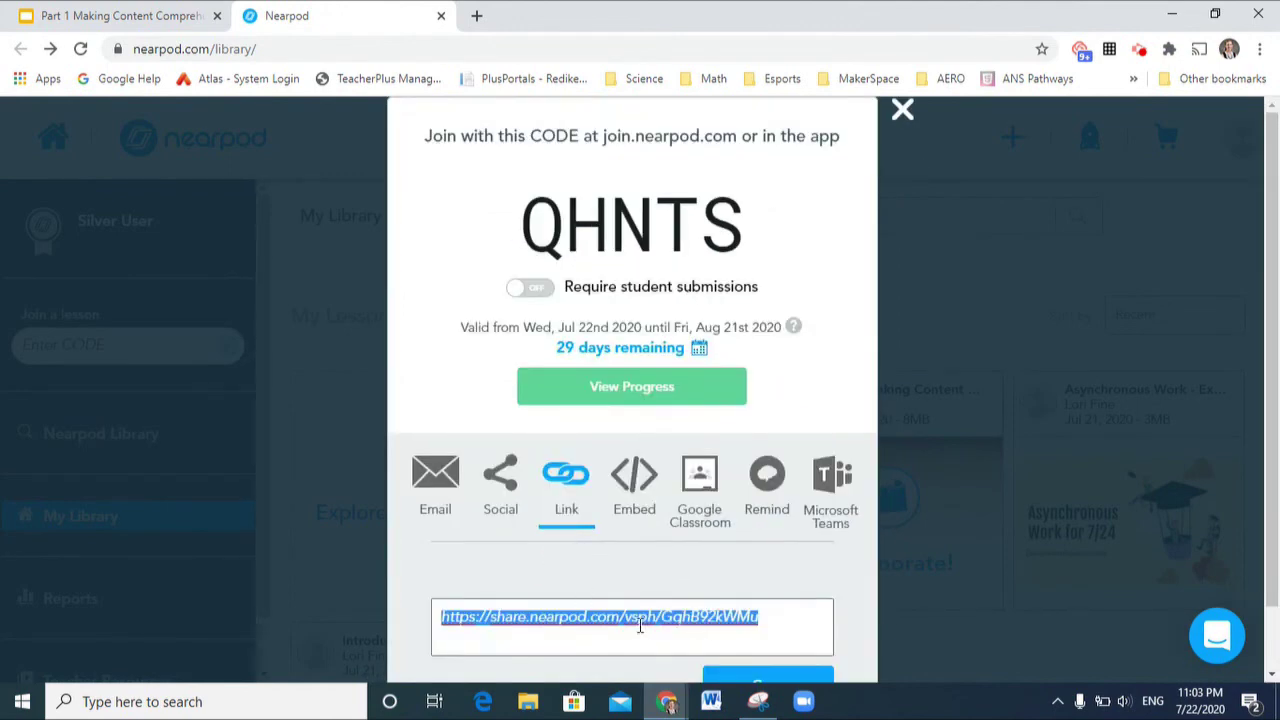
scroll(651, 626, down, 1)
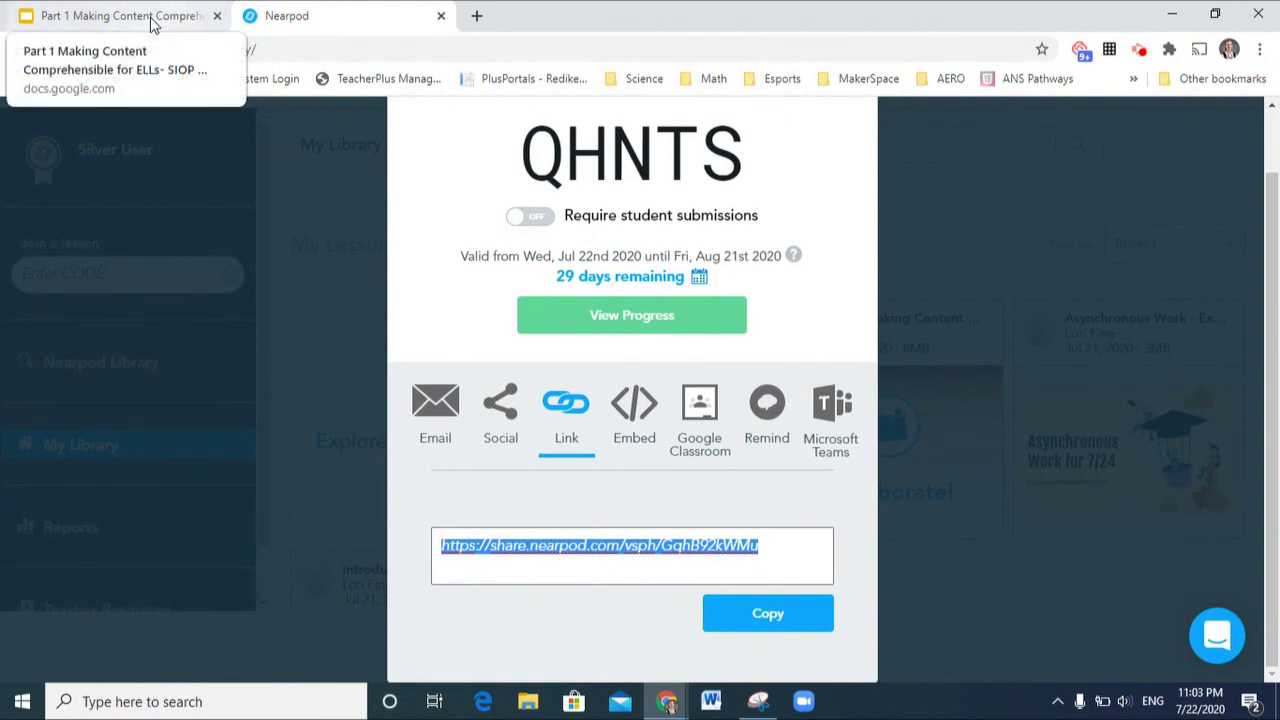
scroll(665, 367, up, 1)
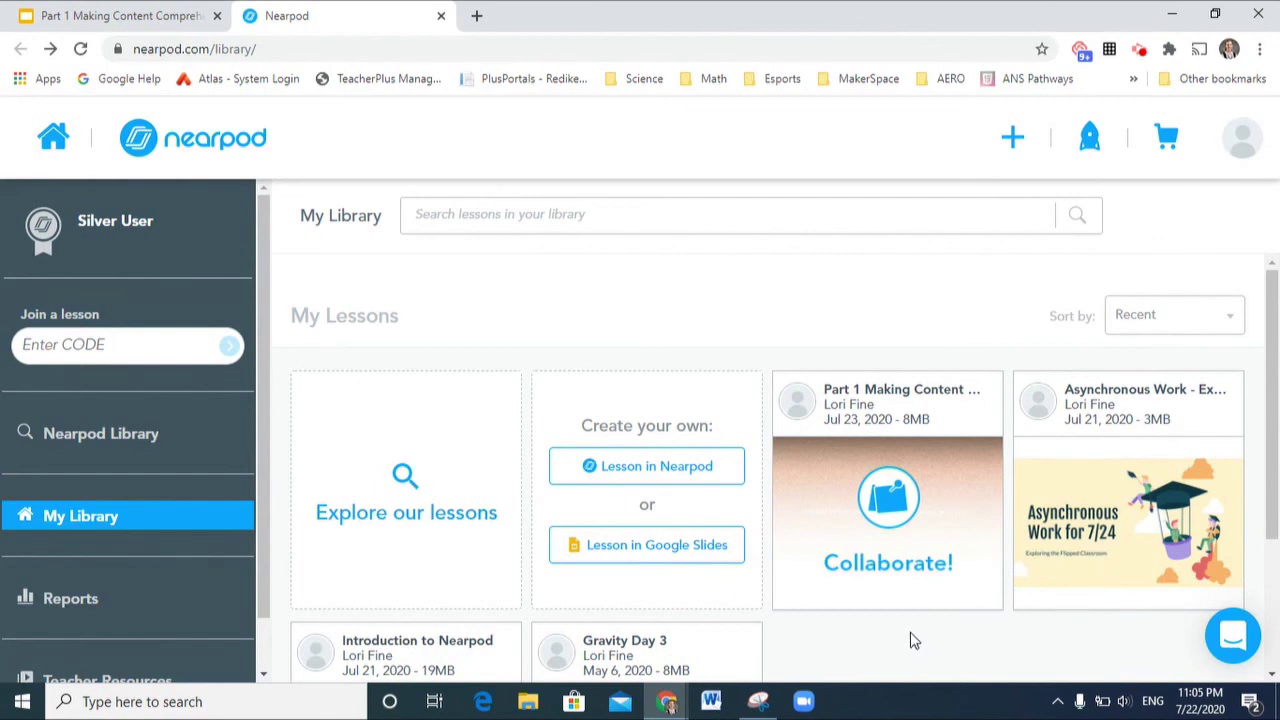
mouse_move(923, 557)
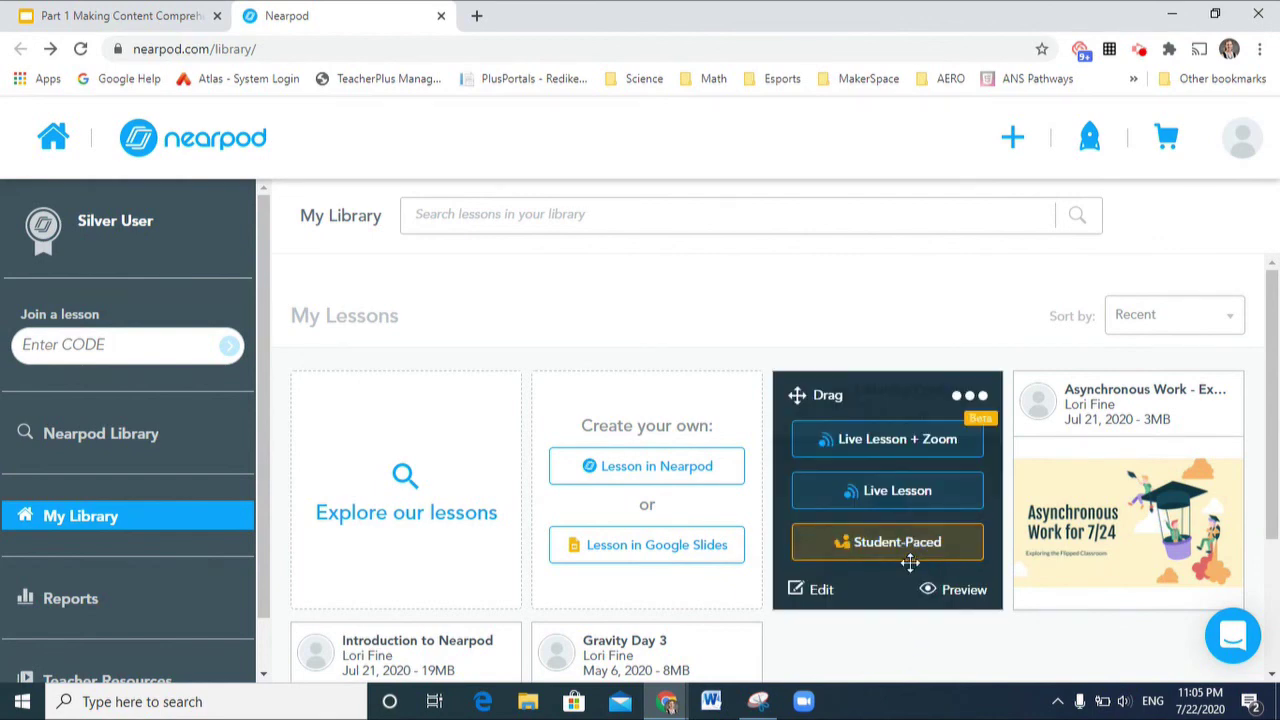